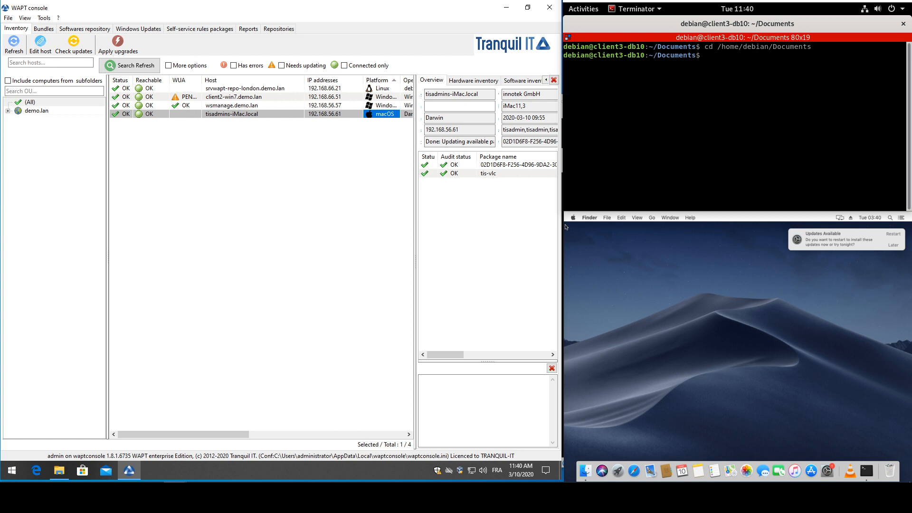
Install the package tis-waptagent-enterprise-1.8.1.6758-debian-10-bb93ce41.deb on the Debian client with sudo dpkg -i
type("sudo dpkg -i tis")
key("Tab")
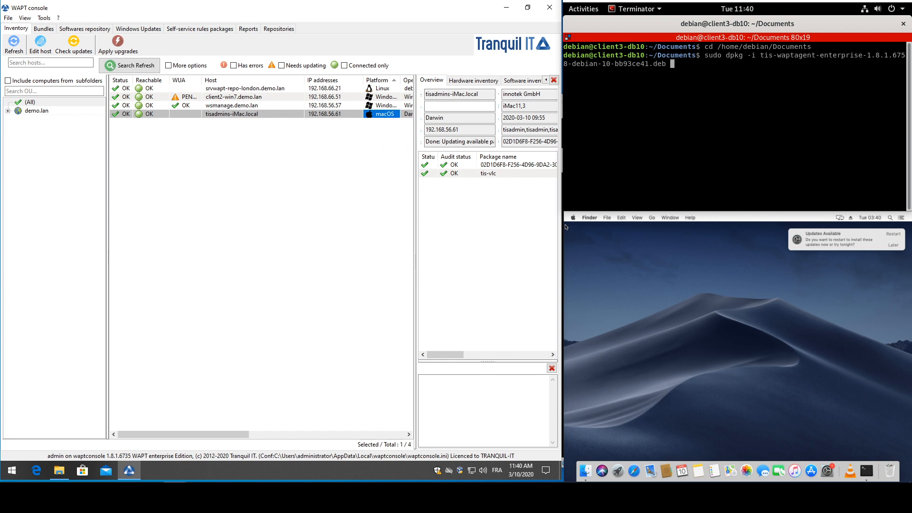
key("Return")
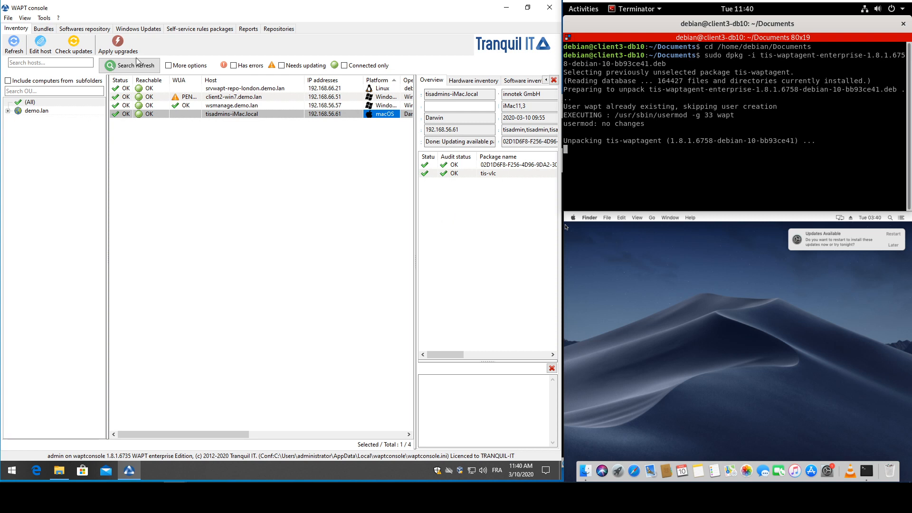
left_click(44, 17)
left_click(233, 152)
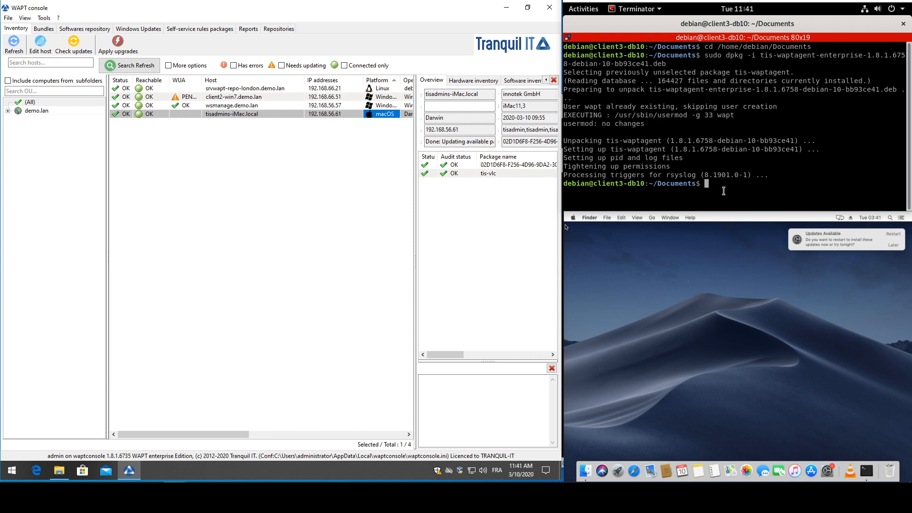
Force-copy the agent configuration file wapt-get.ini into /opt/wapt/ with sudo
type("sudo cp -f wapt-get.ini /o")
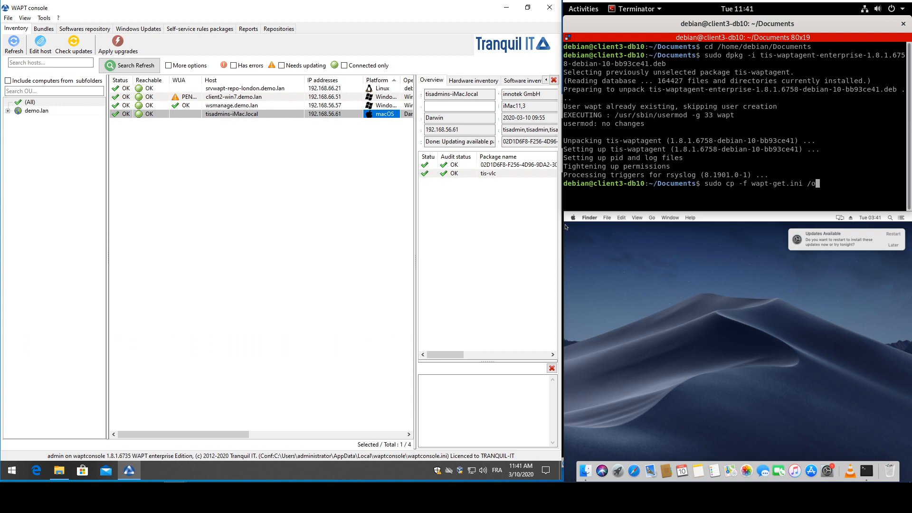
type("pt/wapt/")
key("Return")
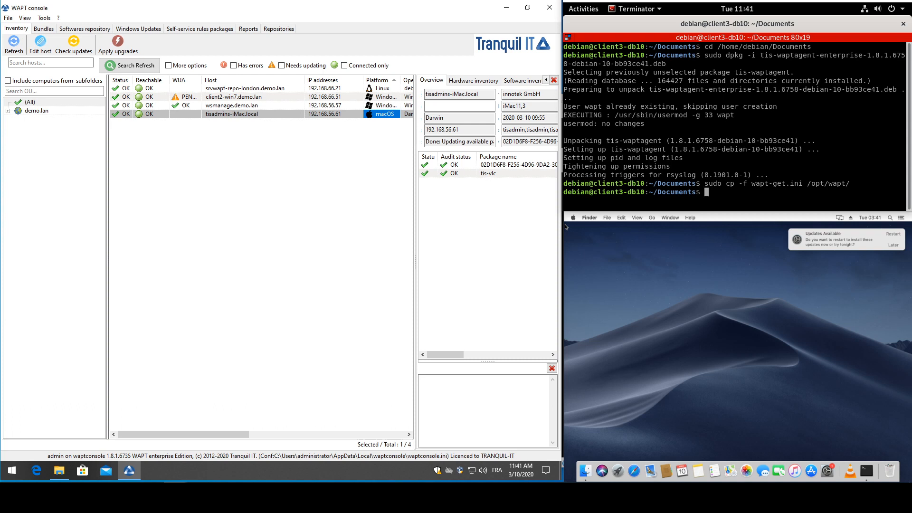
Force-copy the certificate DEMO_TRANQUIL_IT_key.crt into /opt/wapt/ssl with sudo
type("sudo cp -f D")
key("Tab")
type("/opt/w")
key("Tab")
type("ssl")
key("Return")
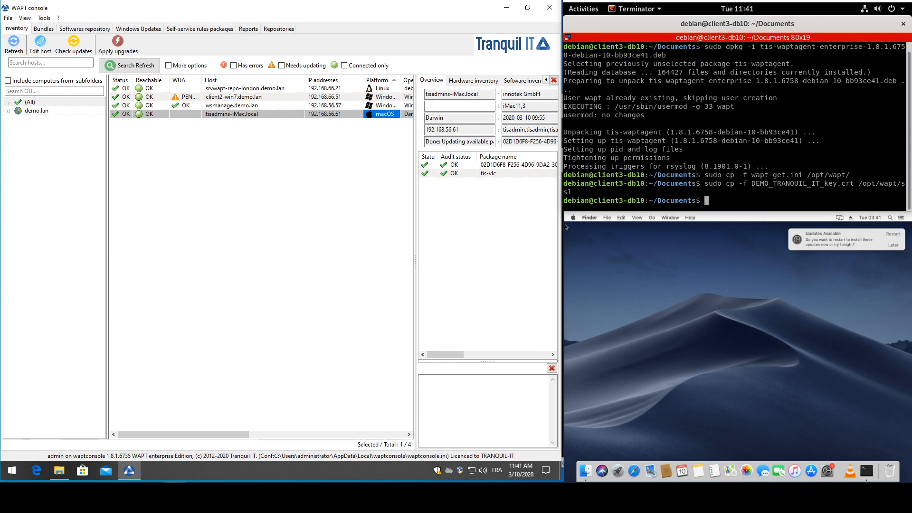
Register the Debian host with sudo wapt-get register, and select client3-db10.demo.lan in the refreshed WAPT console inventory
type("sudo wapt-get register")
key("Return")
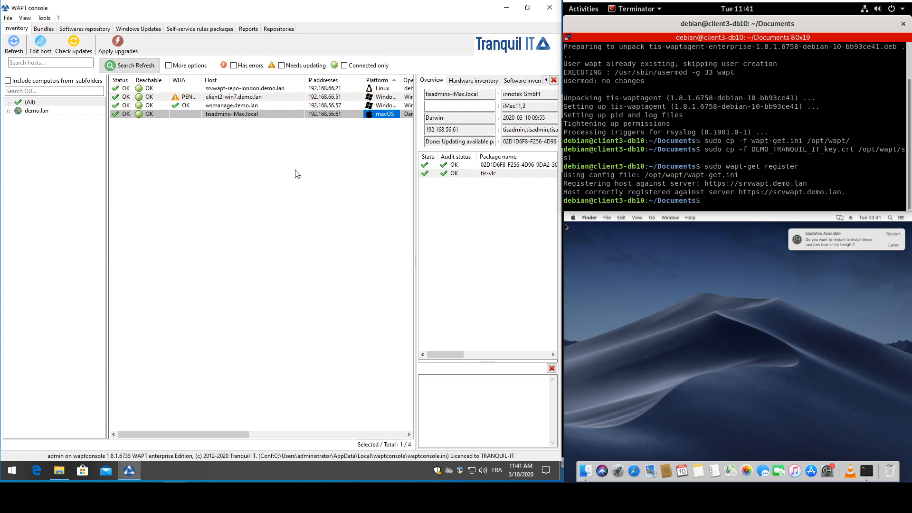
left_click(22, 52)
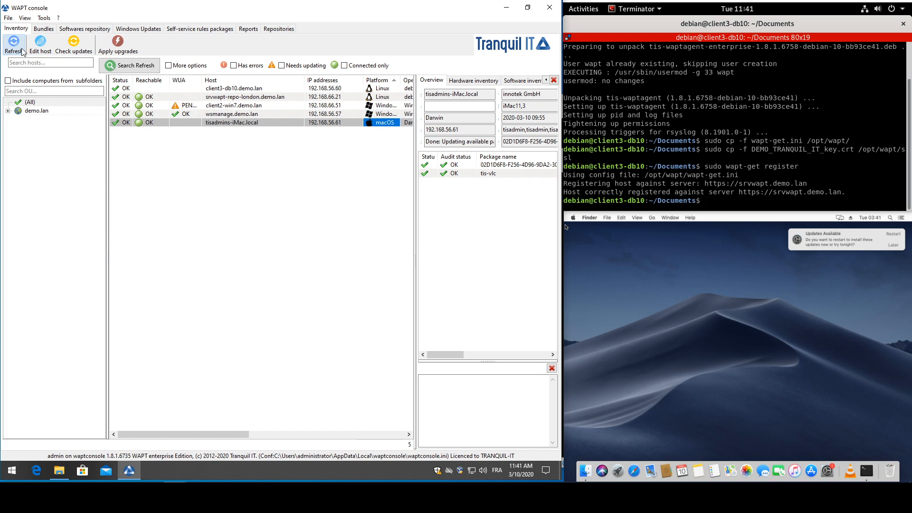
left_click(253, 90)
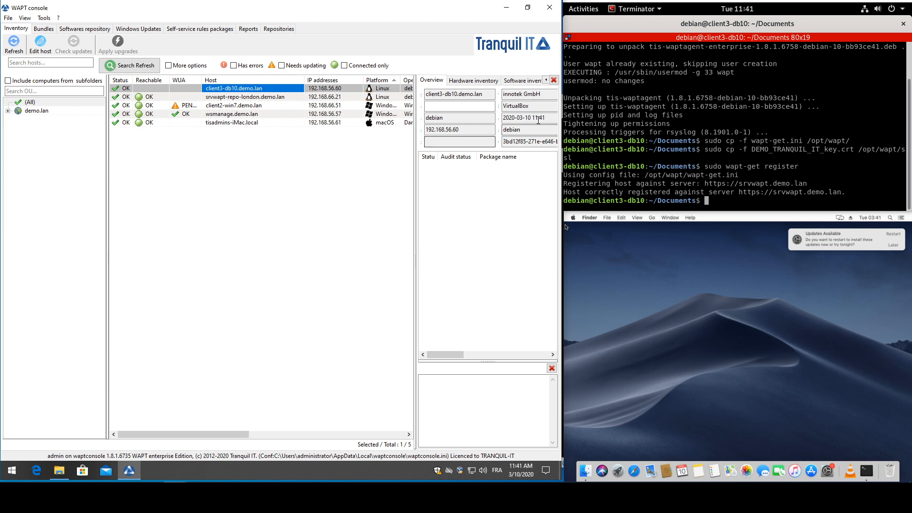
Restart waptservice on the Debian client with sudo systemctl, and refresh the host inventory in the WAPT console
left_click(708, 201)
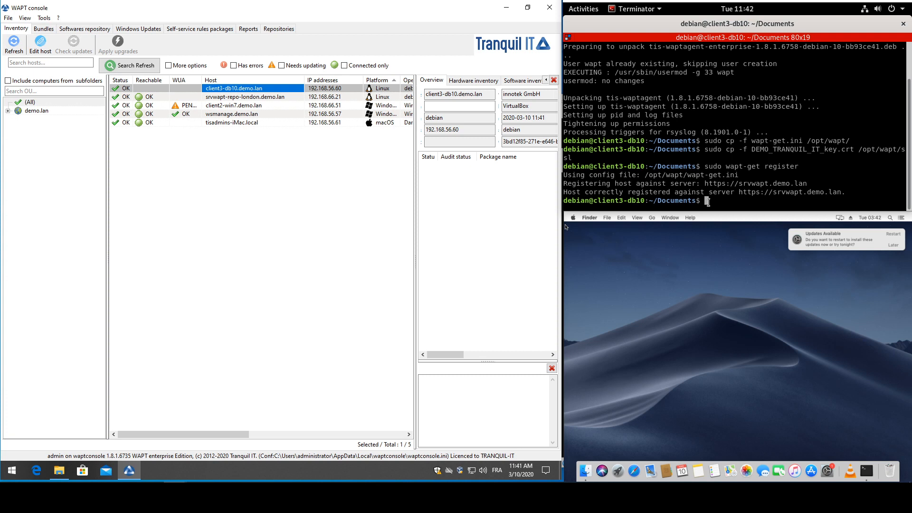
type("sudo systemctl restart waptservice")
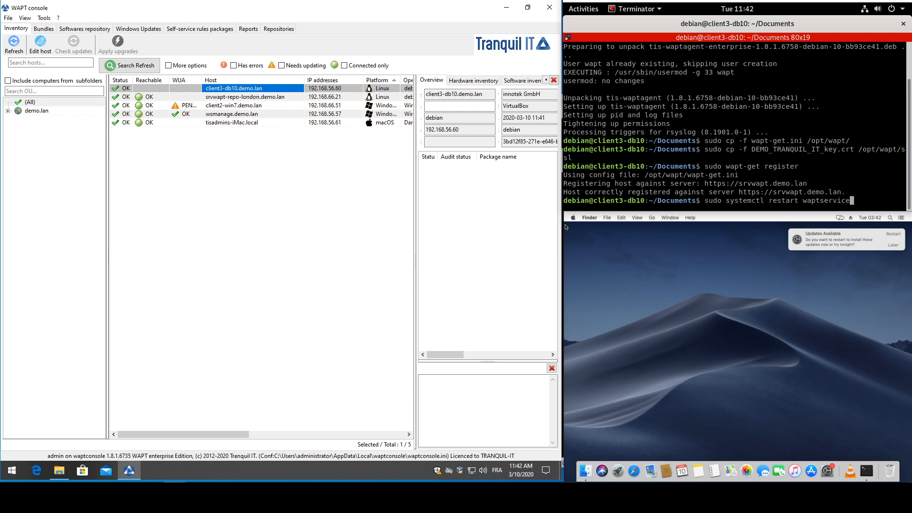
key("Return")
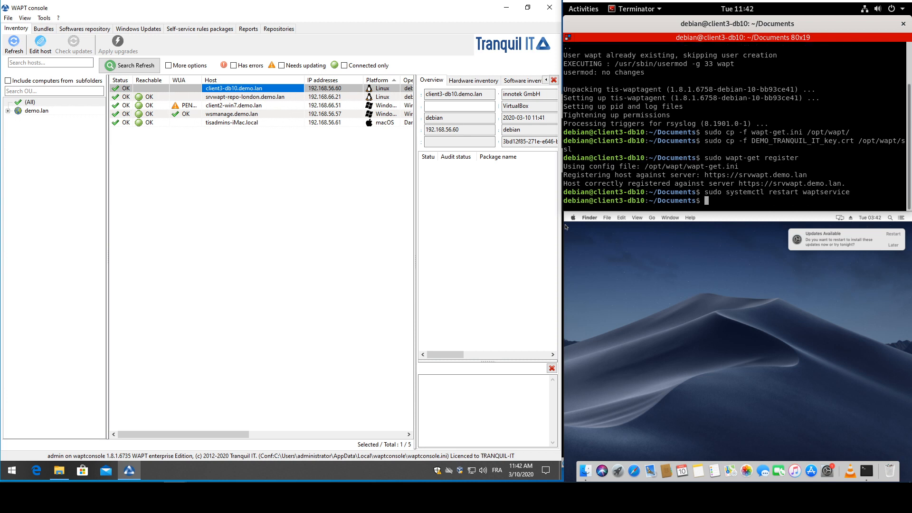
left_click(14, 46)
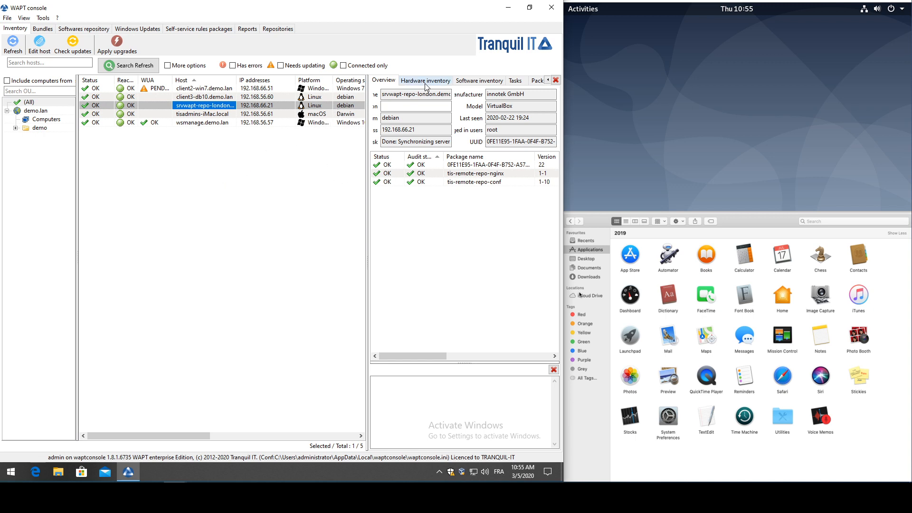
Examine the software inventory and the dmi hardware inventory of the srvwapt-repo-london host
left_click(468, 79)
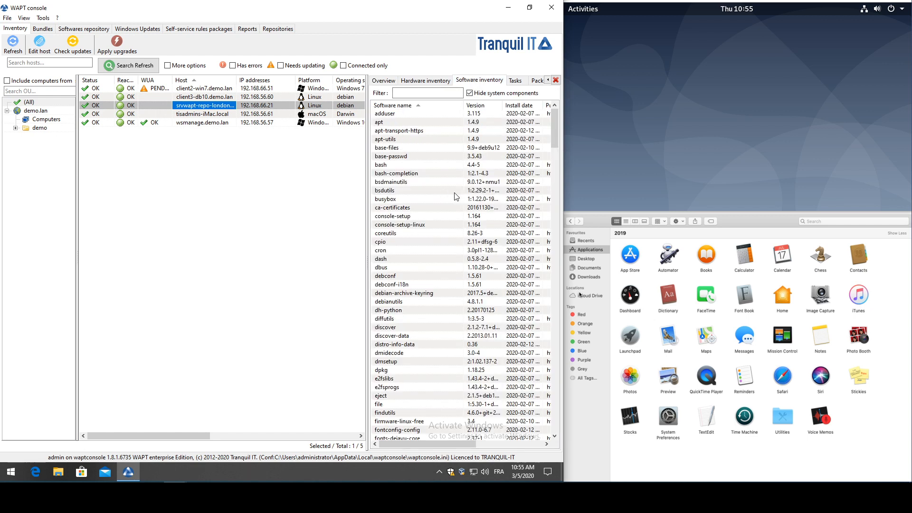
scroll(457, 196, "down", 5)
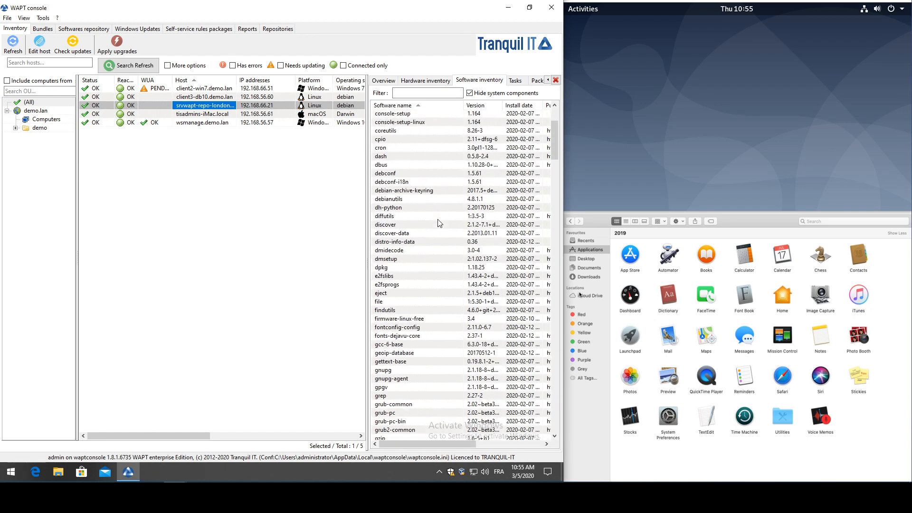
left_click(431, 82)
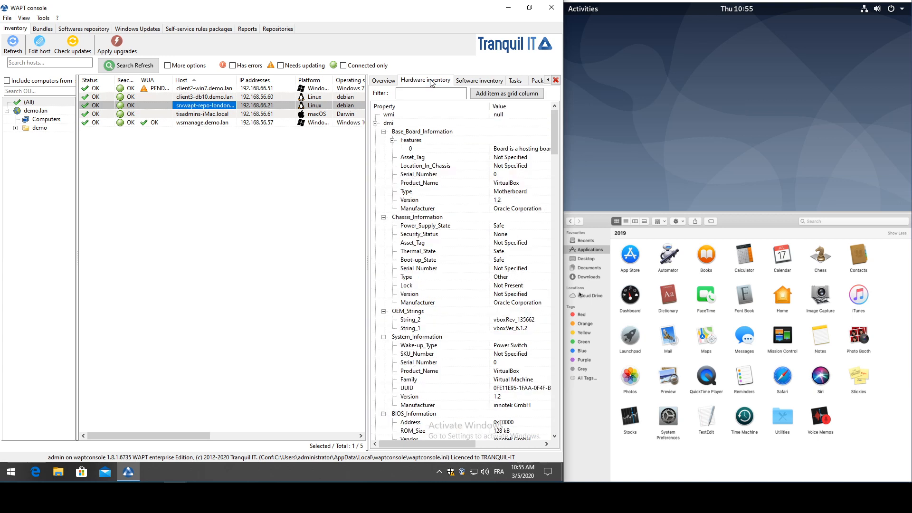
left_click(403, 116)
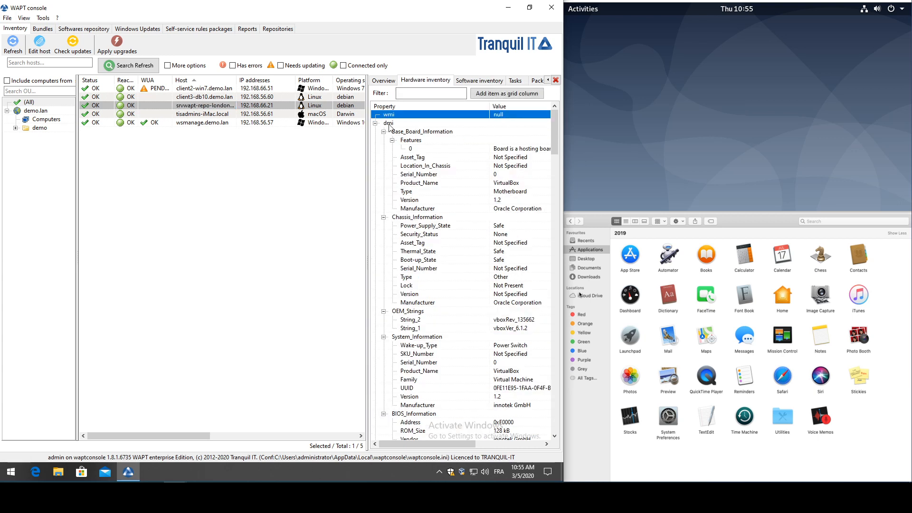
left_click(389, 125)
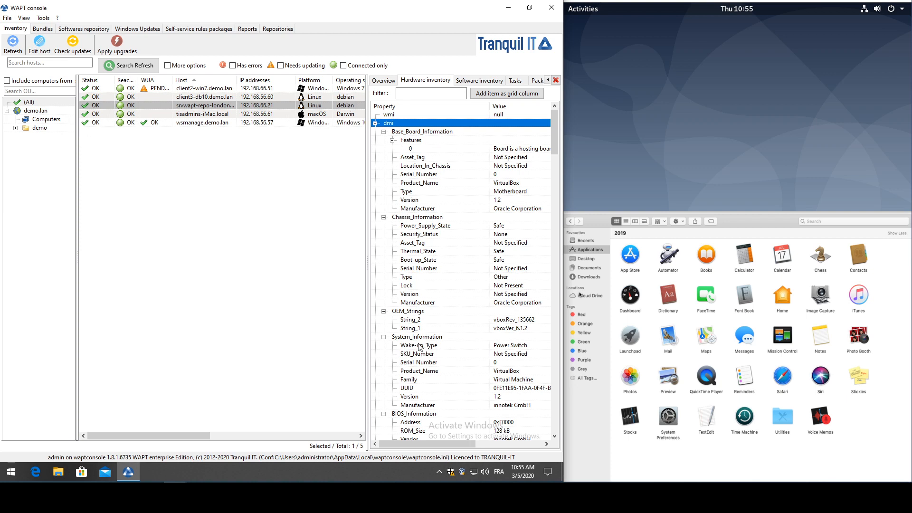
scroll(419, 351, "down", 15)
scroll(442, 340, "down", 5)
Examine the hardware inventory and the installed software list of the macOS host tisadmins-iMac.local
left_click(314, 114)
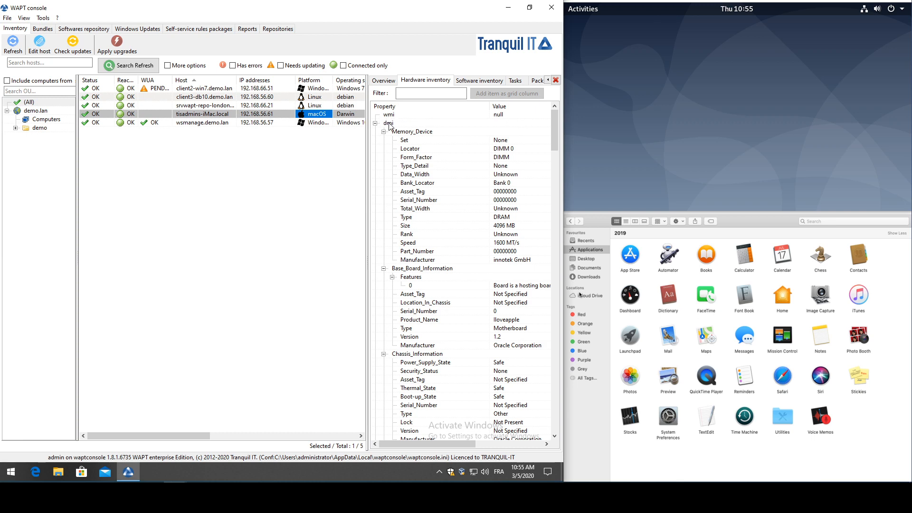
scroll(499, 328, "down", 6)
scroll(496, 336, "down", 14)
scroll(441, 333, "up", 10)
left_click(480, 80)
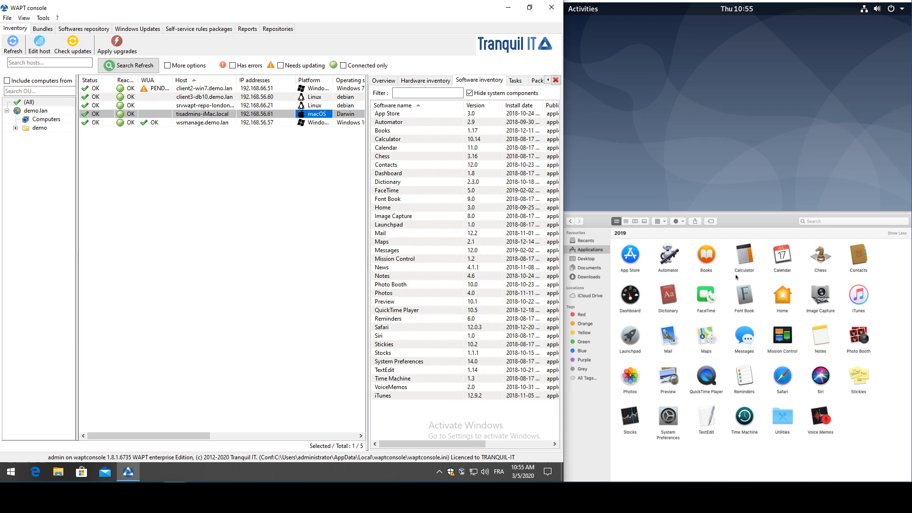
Review the hardware inventory, software inventory and overview of the Windows host wsmanage.demo.lan
left_click(282, 123)
left_click(438, 81)
left_click(480, 80)
left_click(385, 80)
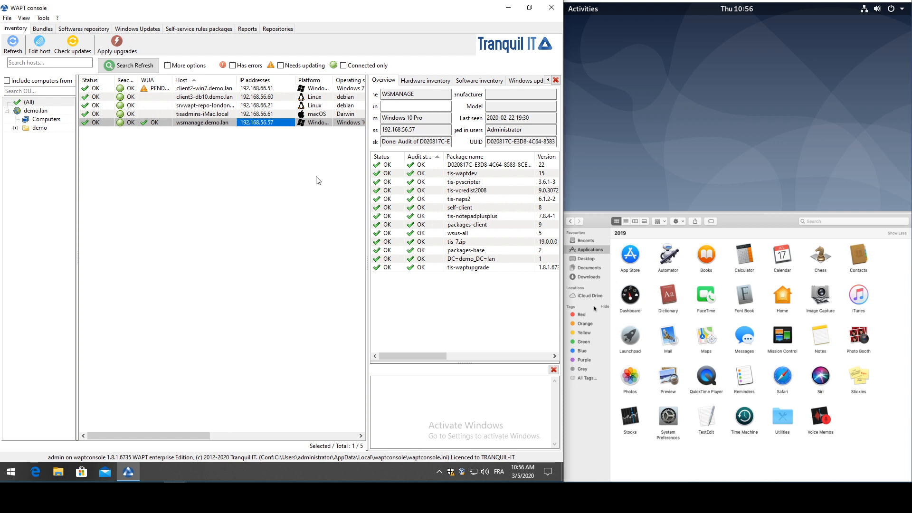
Compare the operating systems and overviews of the client3-db10, tisadmins-iMac and wsmanage hosts in the inventory
left_click(339, 99)
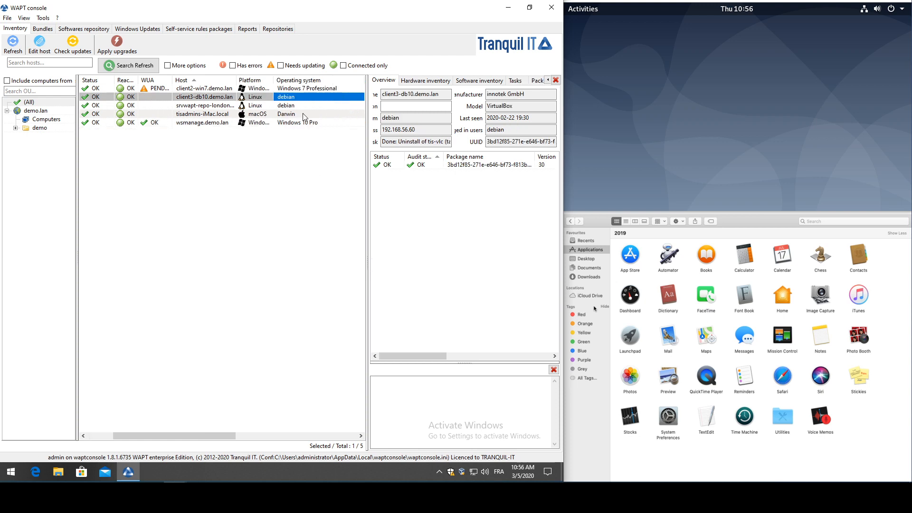
left_click(294, 116)
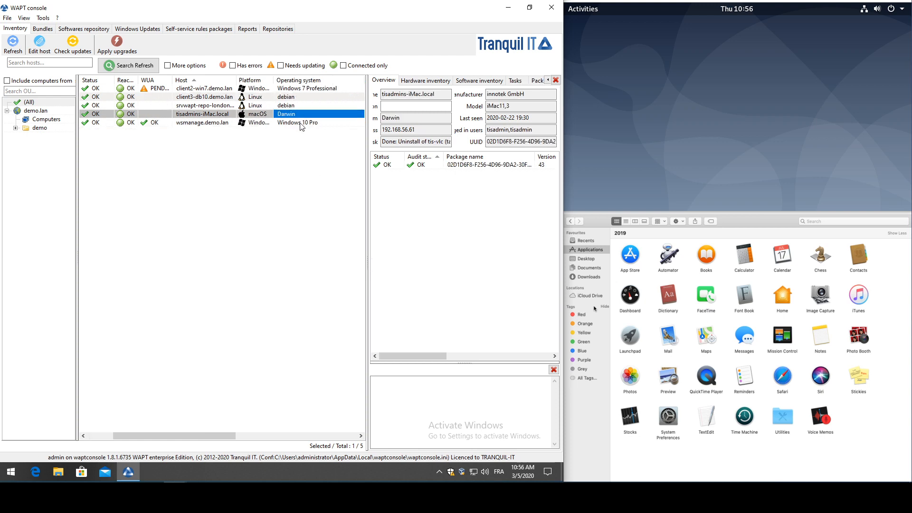
left_click(300, 123)
left_click_drag(170, 431, 99, 434)
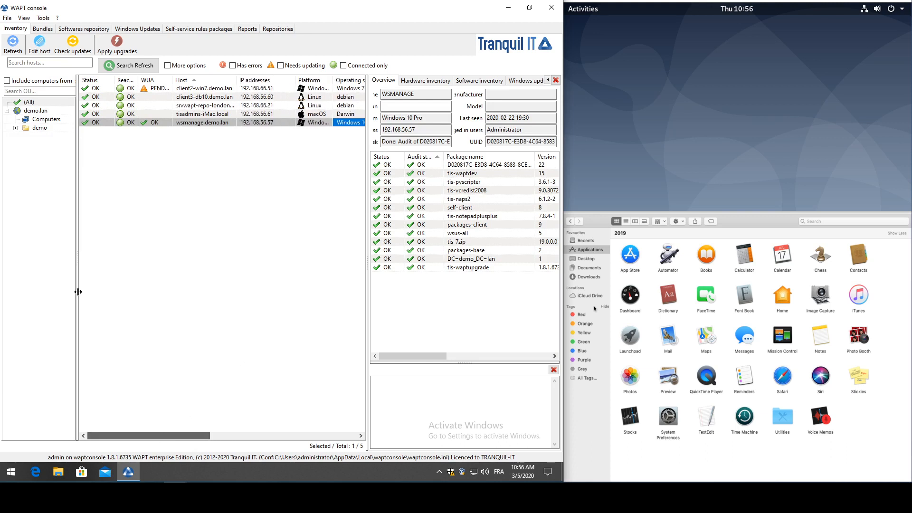
Search the software repository for vlc packages
left_click(87, 29)
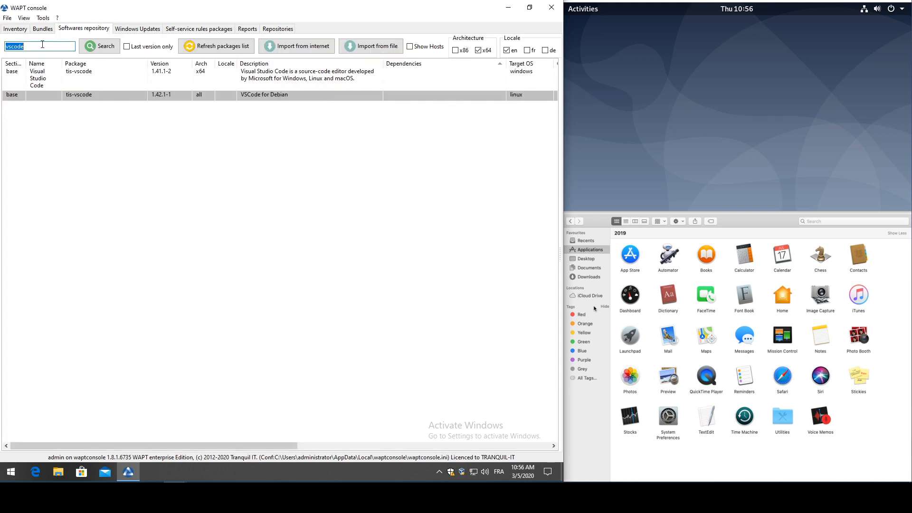
type("vlc")
key("Return")
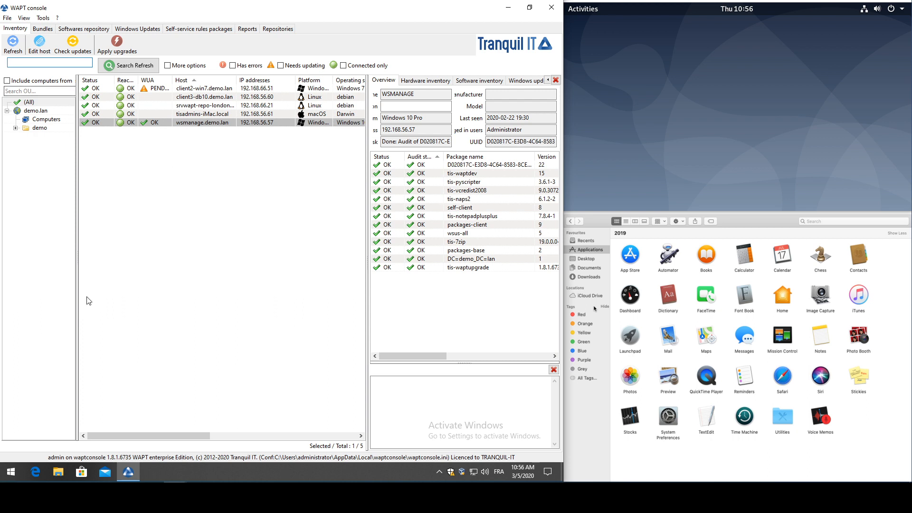
Search the Windows machine's installed programs for vlc, and clear the search
left_click(11, 472)
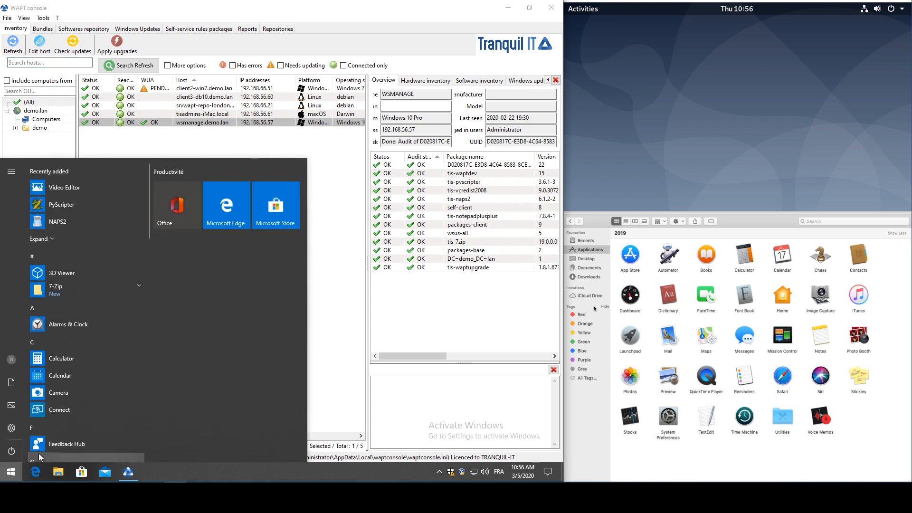
type("vlc")
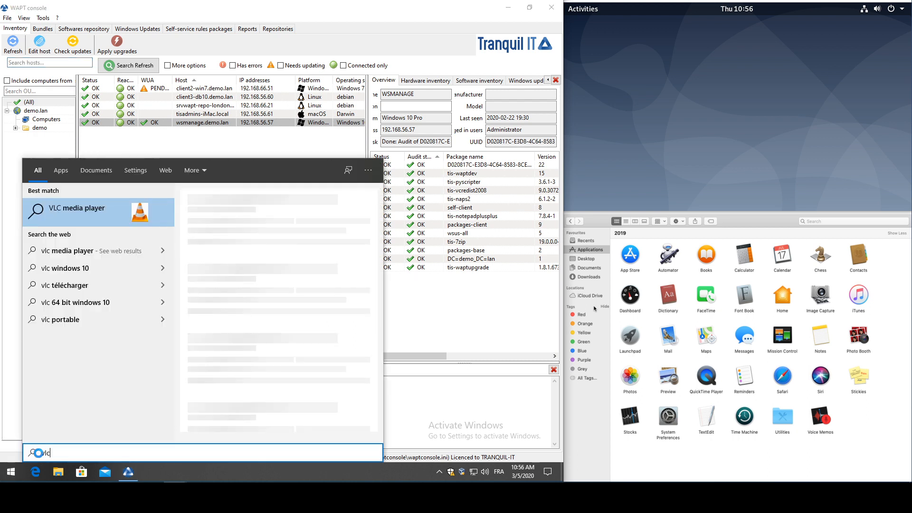
key("BackSpace")
key("BackSpace")
key("BackSpace")
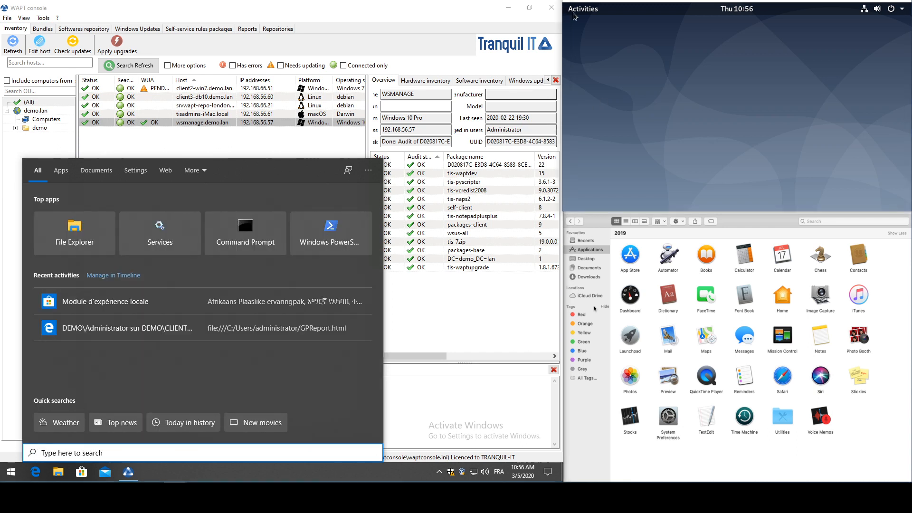
Search the Debian machine's applications for vlc and return to its desktop
left_click(596, 6)
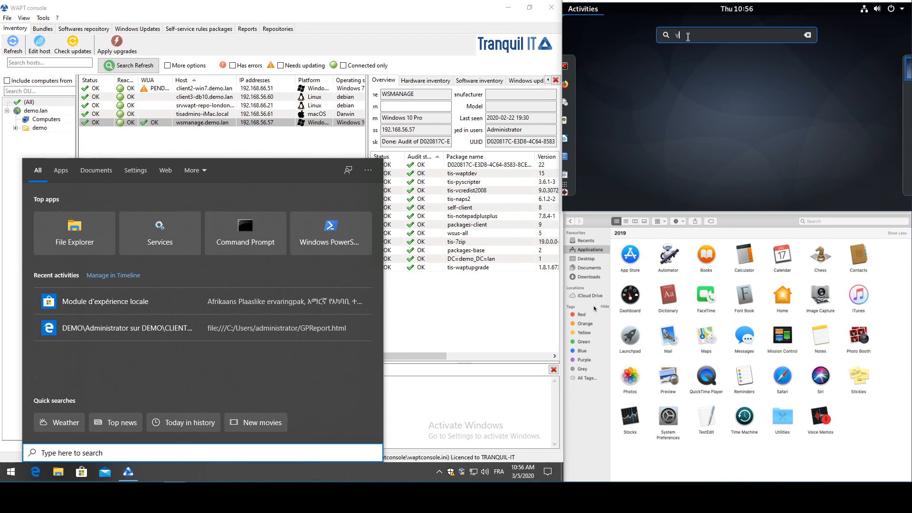
type("vlc")
key("Return")
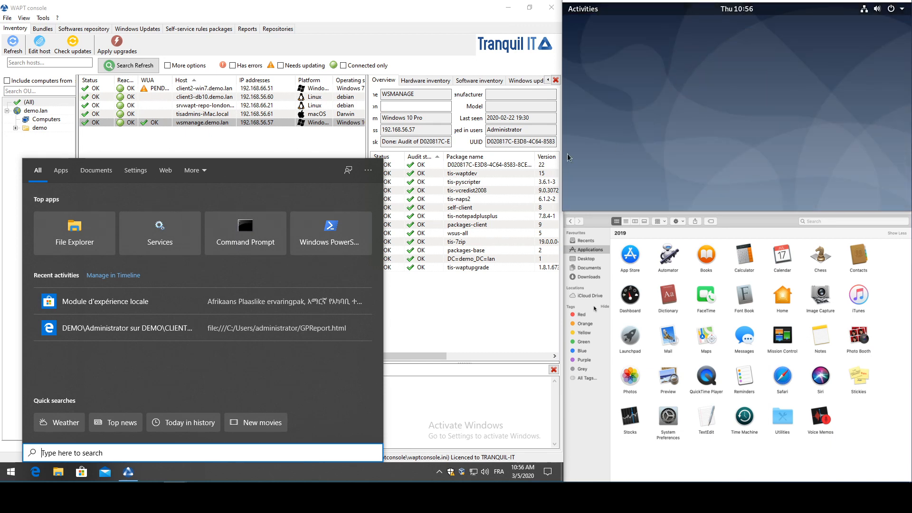
left_click(900, 26)
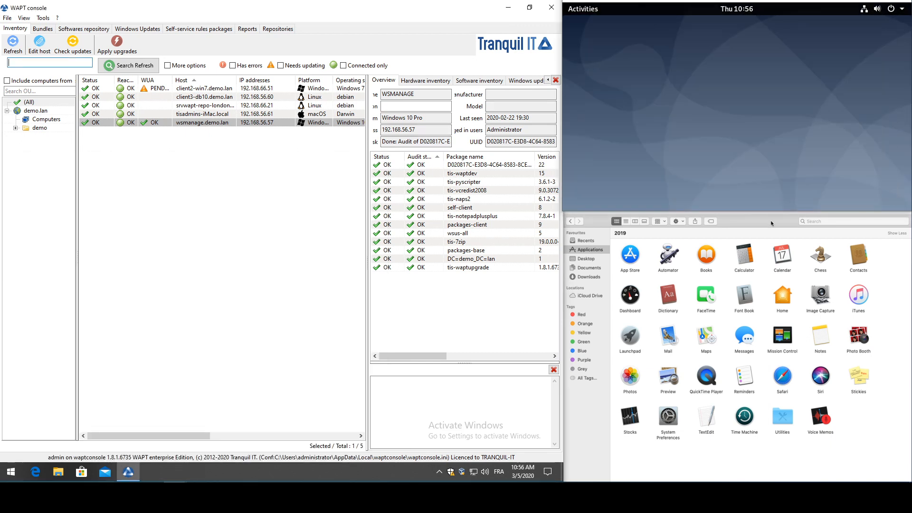
Switch to Finder on the Mac virtual machine and search for vlc
left_click(838, 218)
left_click(794, 218)
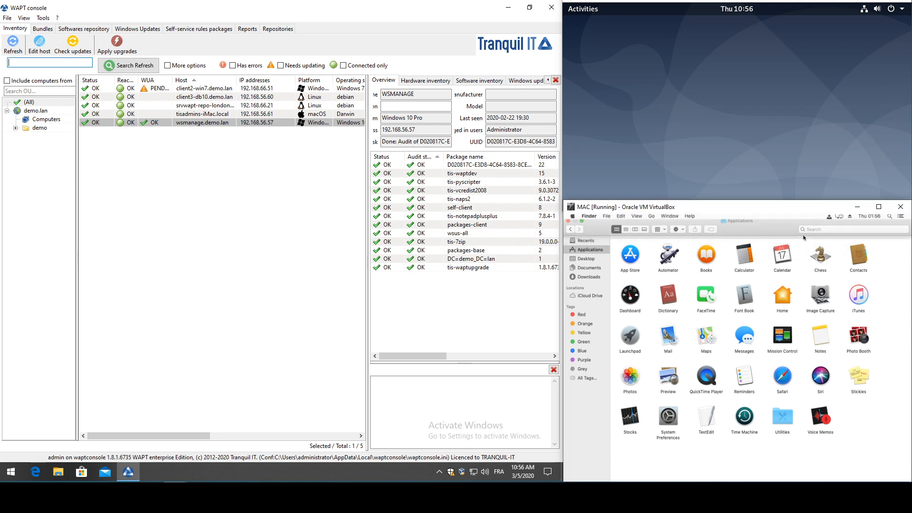
left_click(820, 221)
type("vlc")
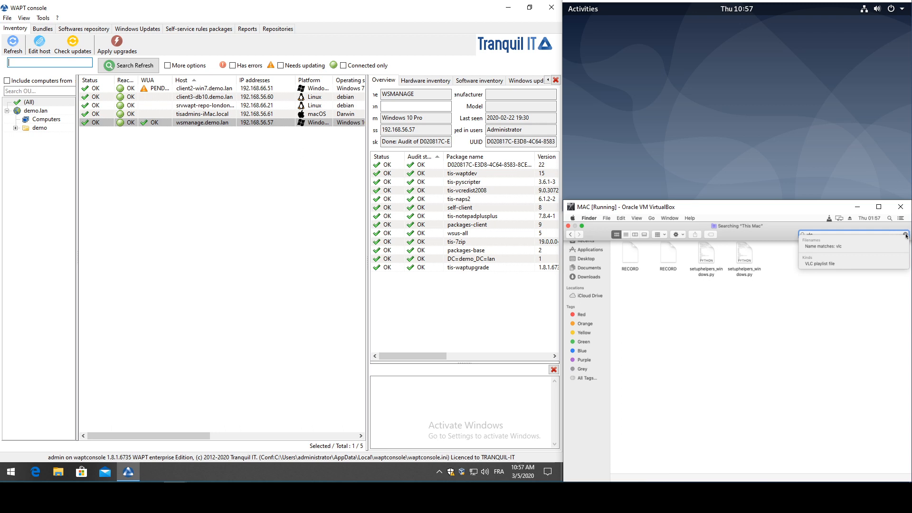
left_click(907, 234)
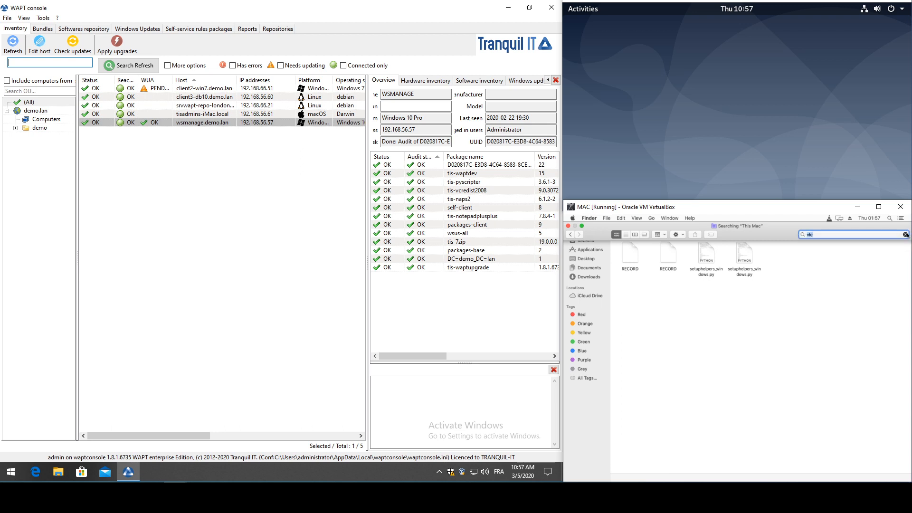
Add the tis-vlc package to the dependencies of client3-db10.demo.lan, tisadmins-iMac.local and wsmanage.demo.lan together
left_click(214, 98)
left_click(299, 114, "ctrl")
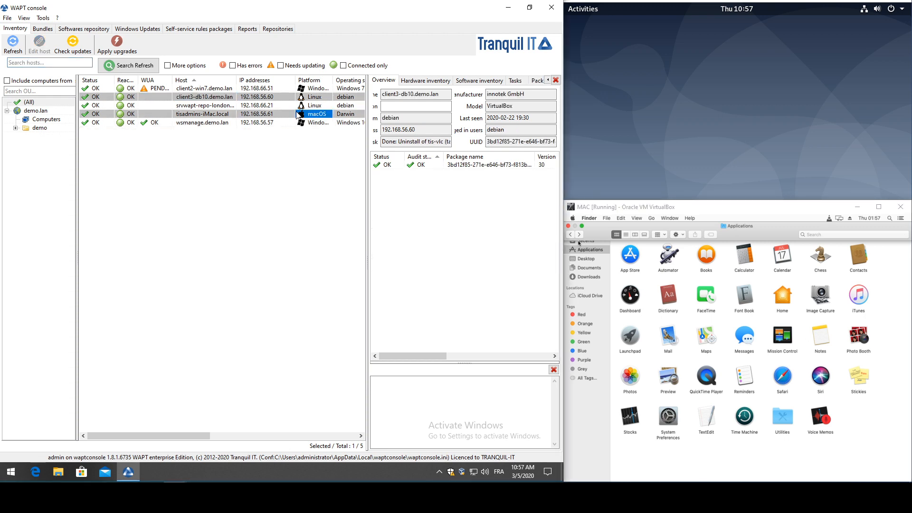
left_click(291, 123, "ctrl")
right_click(208, 120)
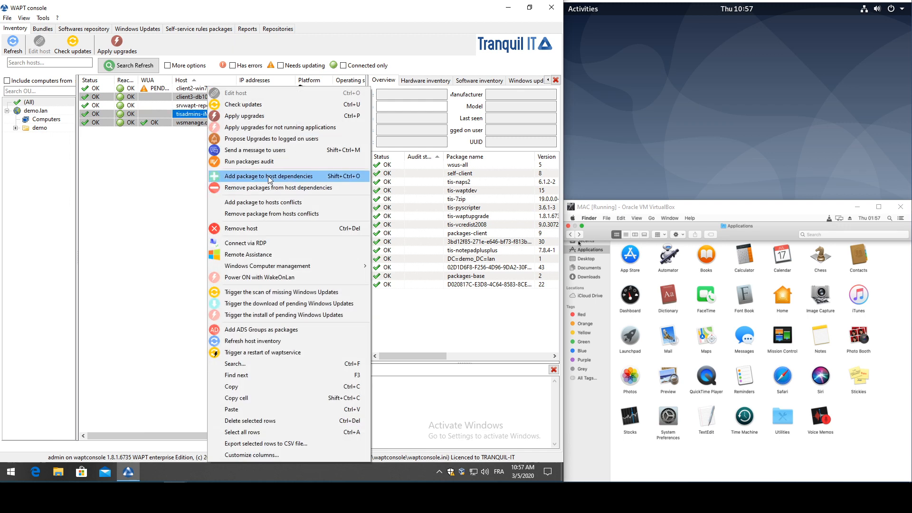
left_click(269, 177)
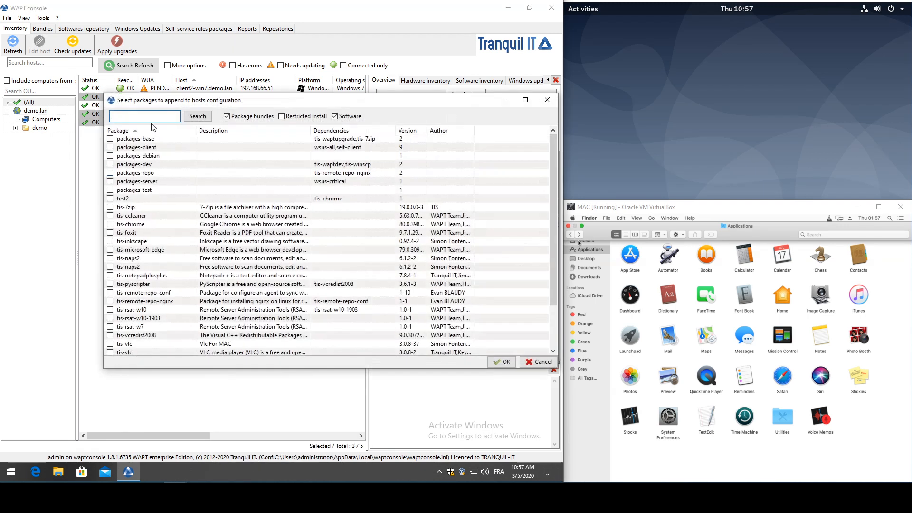
type("vlc")
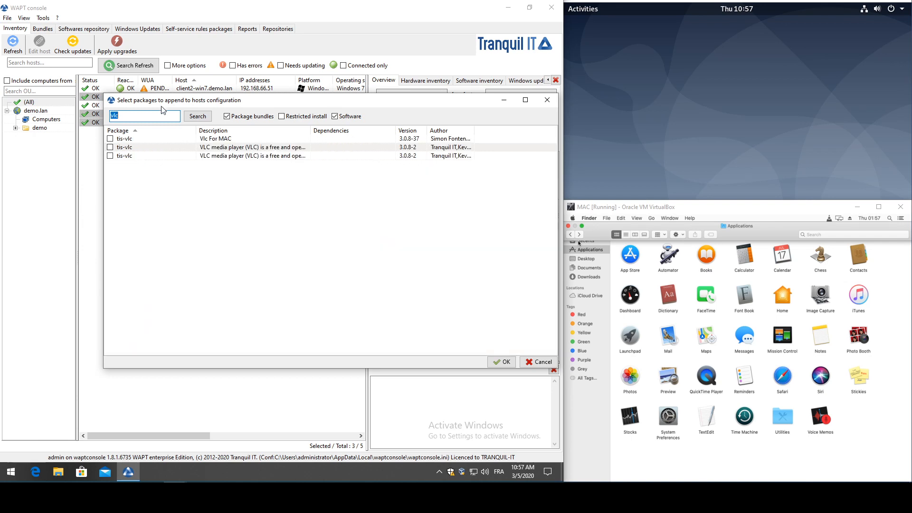
left_click(116, 149)
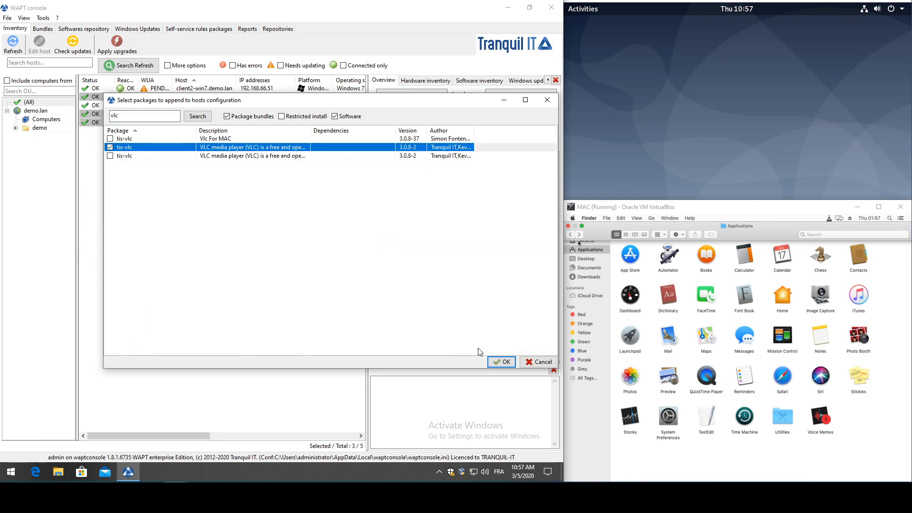
left_click(501, 362)
left_click(343, 236)
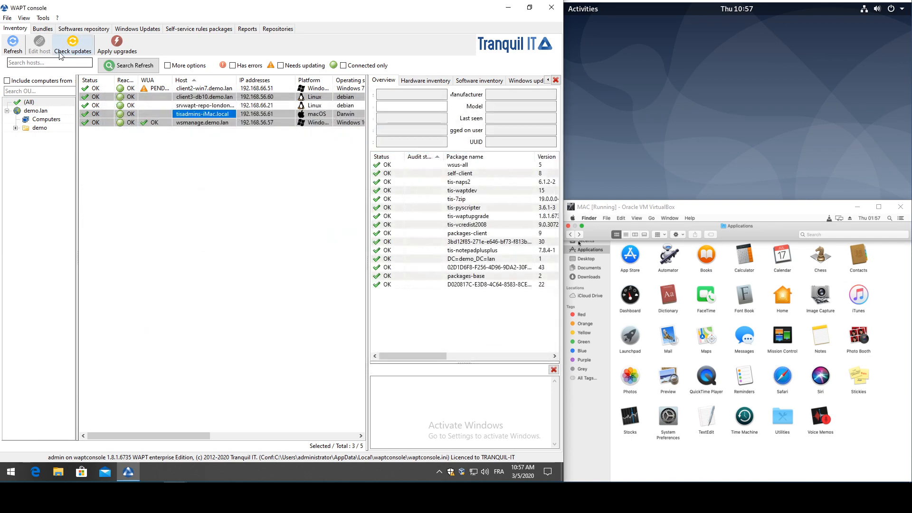
Run an update check on the three selected Debian, macOS and Windows hosts
left_click(73, 45)
left_click(263, 244)
left_click(342, 236)
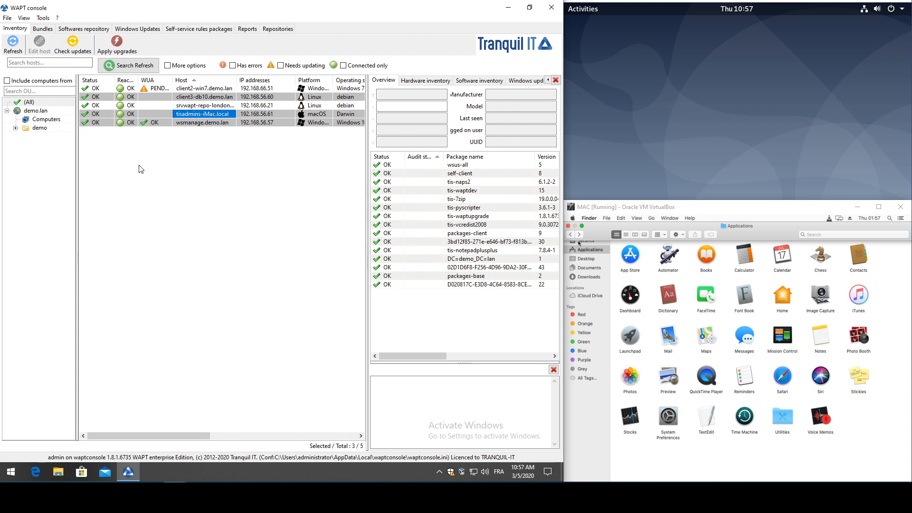
Review the pending packages on the wsmanage, iMac and client3-db10 hosts one by one
left_click(214, 124)
left_click(416, 165)
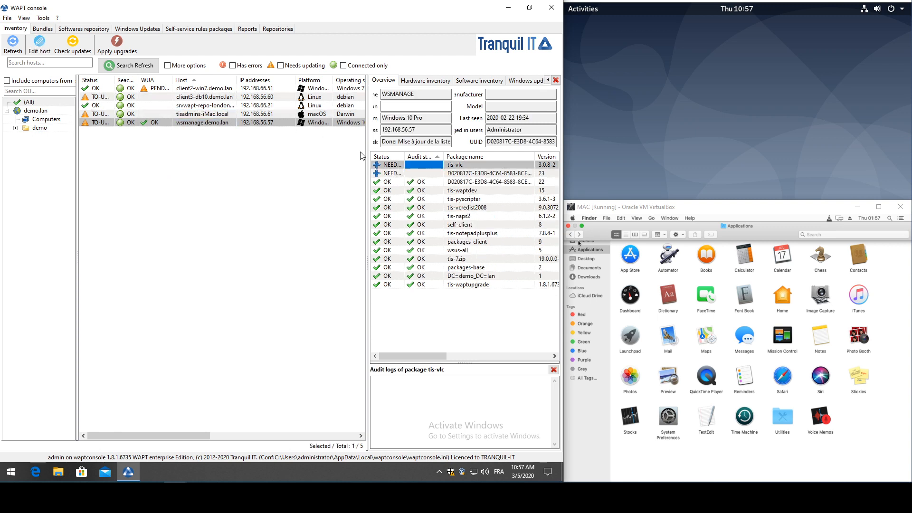
left_click(246, 117)
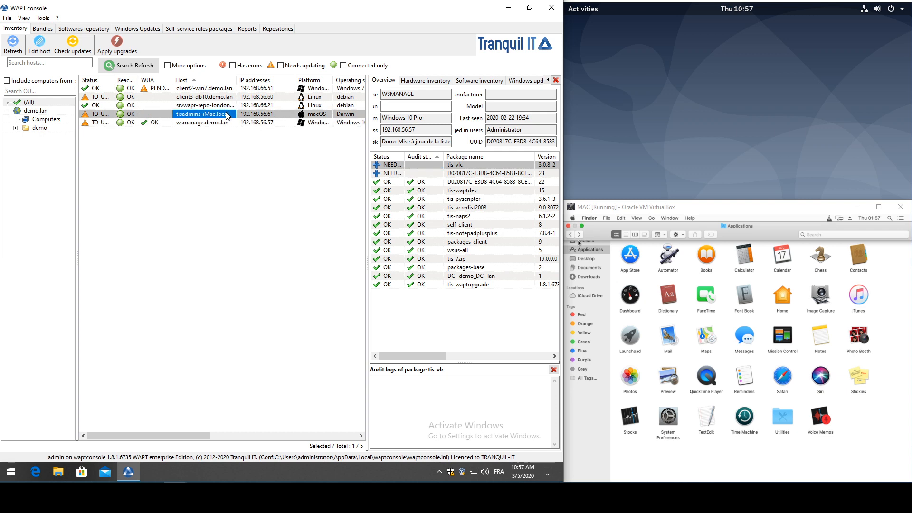
left_click(294, 97)
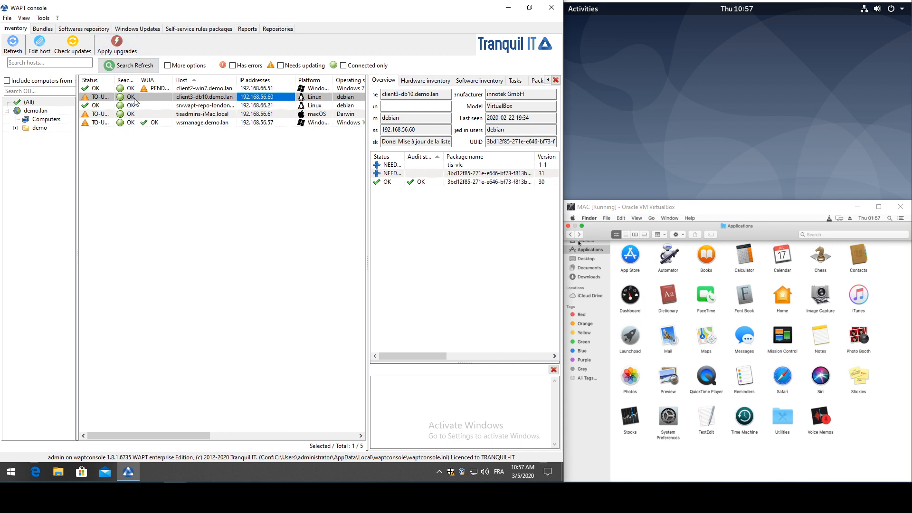
Apply the pending upgrades to client3-db10.demo.lan, tisadmins-iMac.local and wsmanage.demo.lan together
left_click(128, 114, "ctrl")
left_click(129, 123, "ctrl")
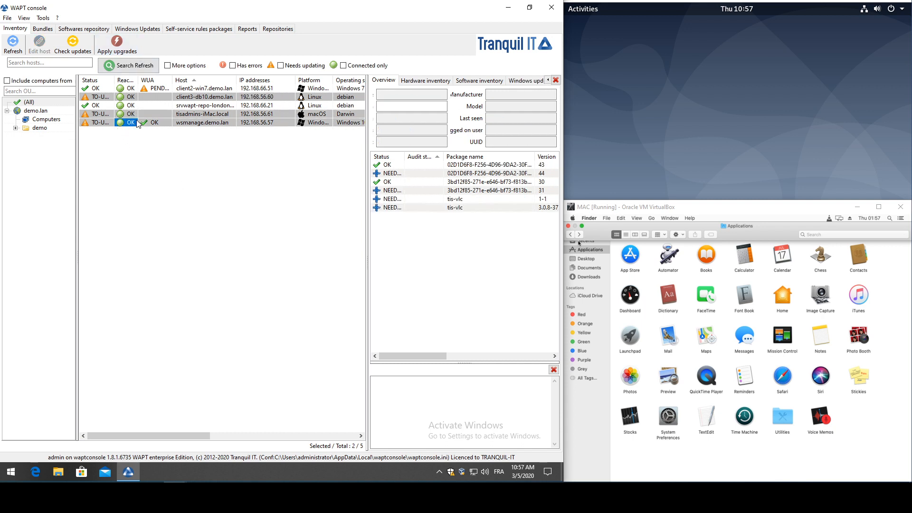
left_click(122, 47)
left_click(266, 238)
left_click(341, 234)
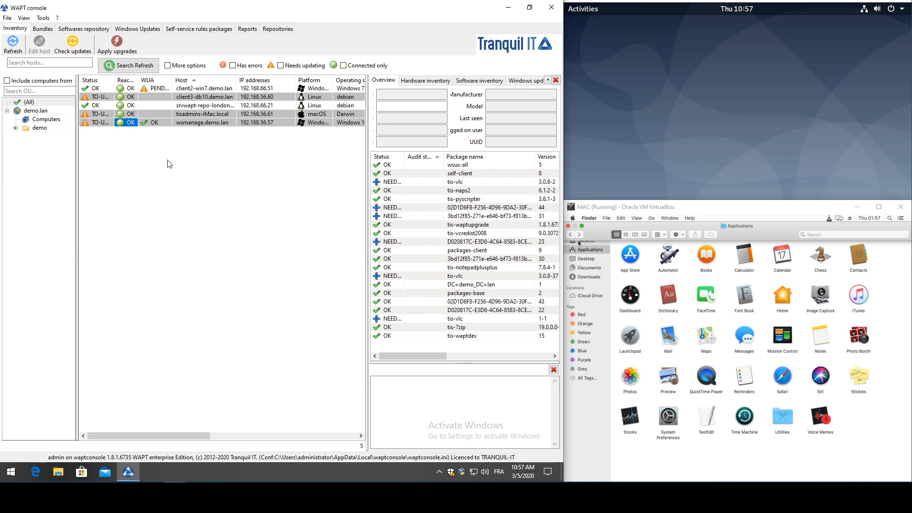
Check the running task and tis-vlc package status of client3-db10.demo.lan
left_click(192, 98)
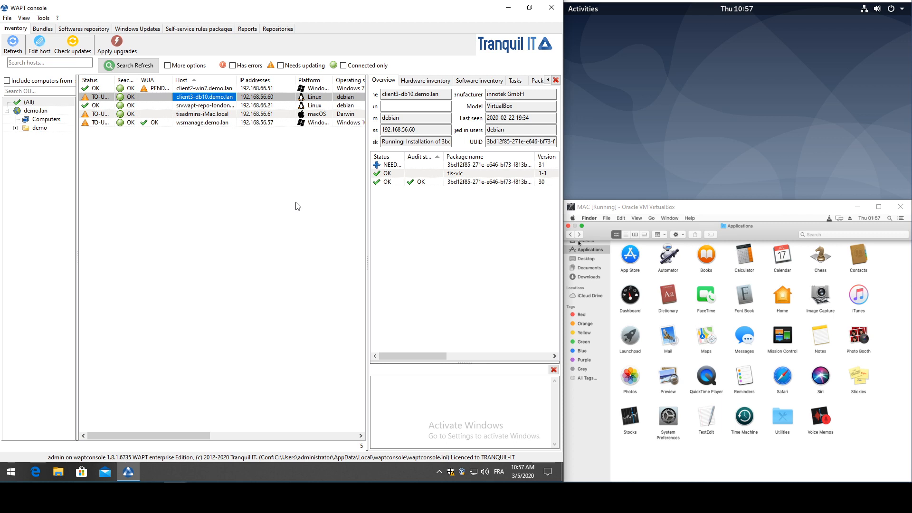
left_click_drag(405, 142, 407, 142)
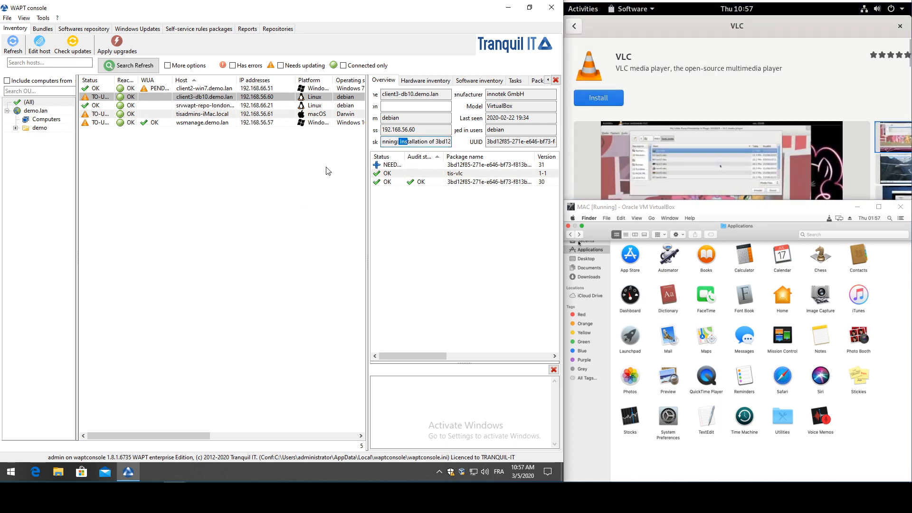
left_click(423, 175)
Search the Debian machine's applications for vlc, launch VLC media player and close it
left_click(630, 122)
left_click(595, 11)
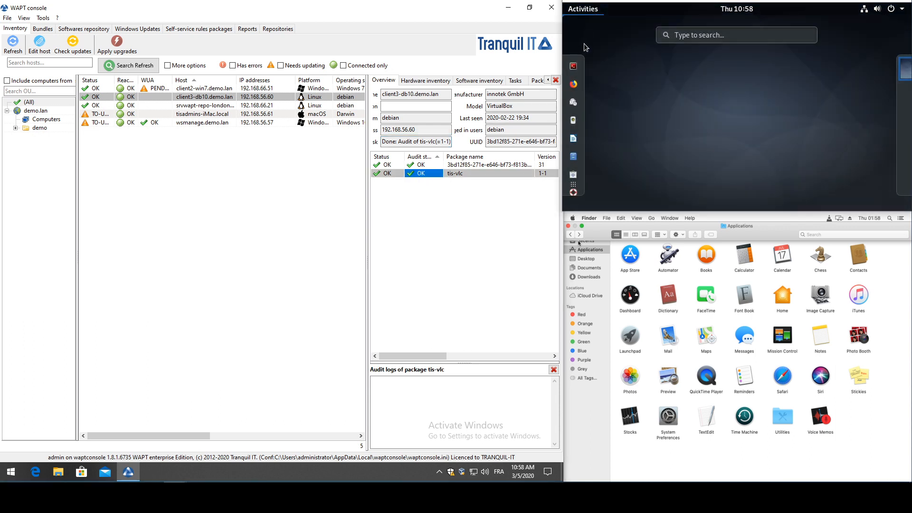
type("vlc")
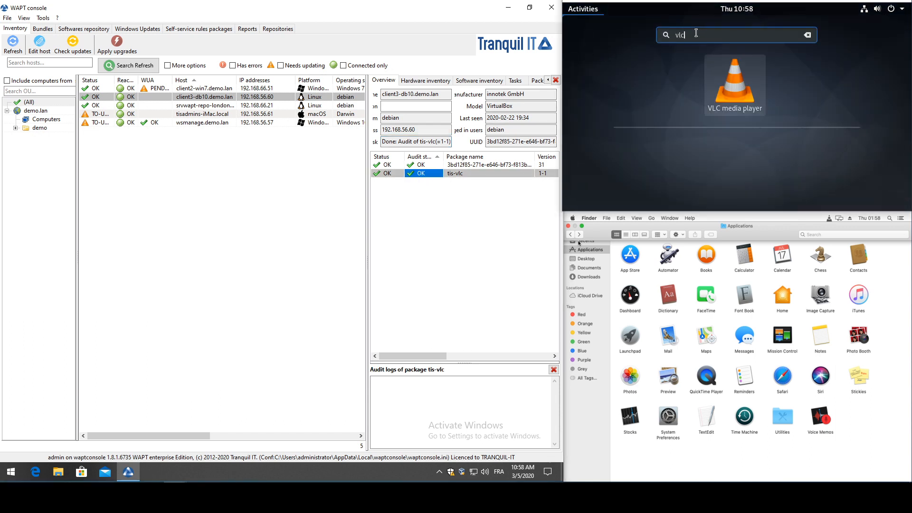
left_click(745, 74)
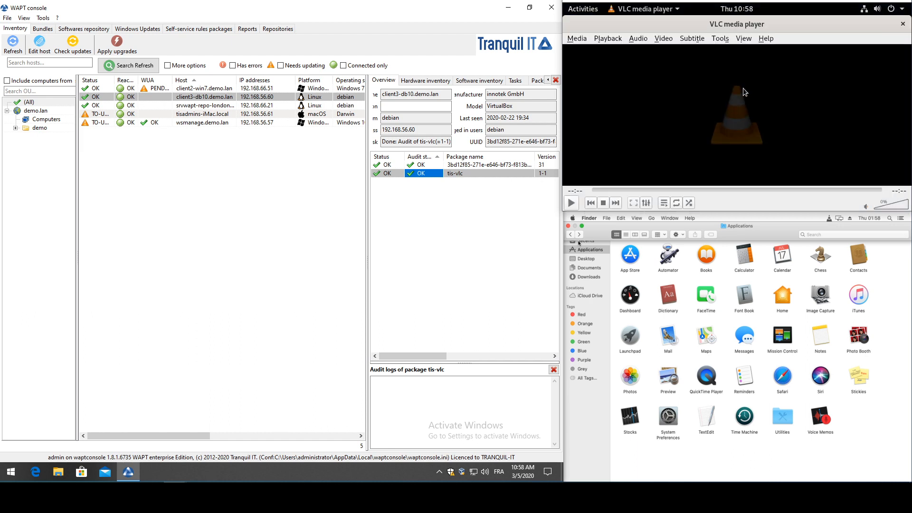
left_click(903, 25)
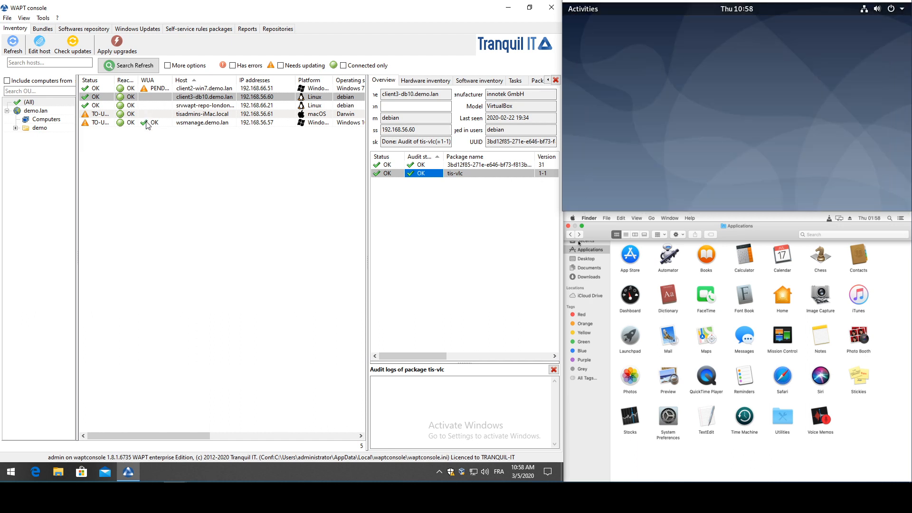
Refresh the inventory and check the package status of wsmanage.demo.lan
left_click(202, 122)
left_click(12, 51)
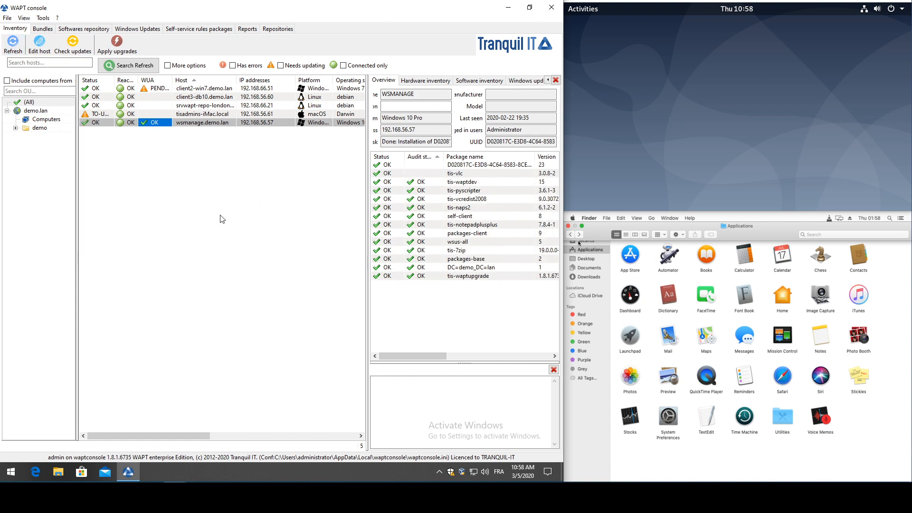
Launch and close VLC on the Windows machine, and select VLC in the Mac's Applications folder
left_click(5, 473)
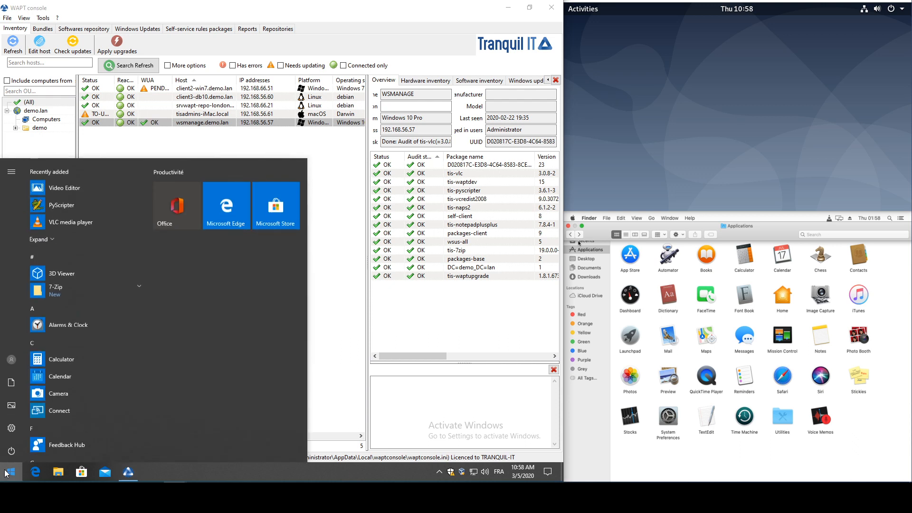
type("vlc")
key("Return")
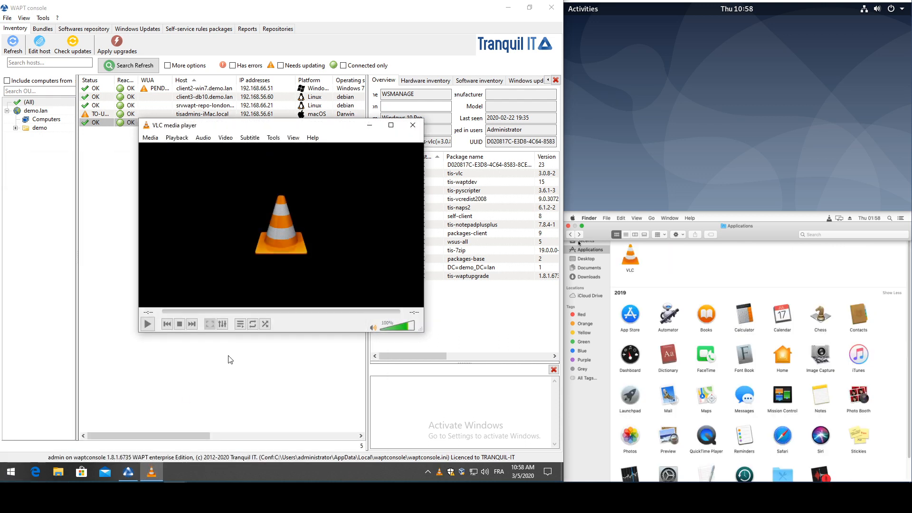
left_click(413, 125)
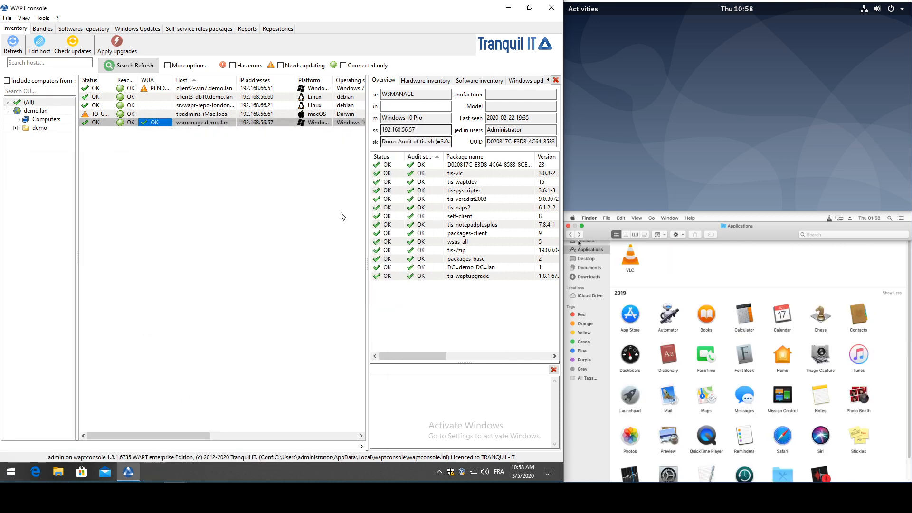
left_click(628, 262)
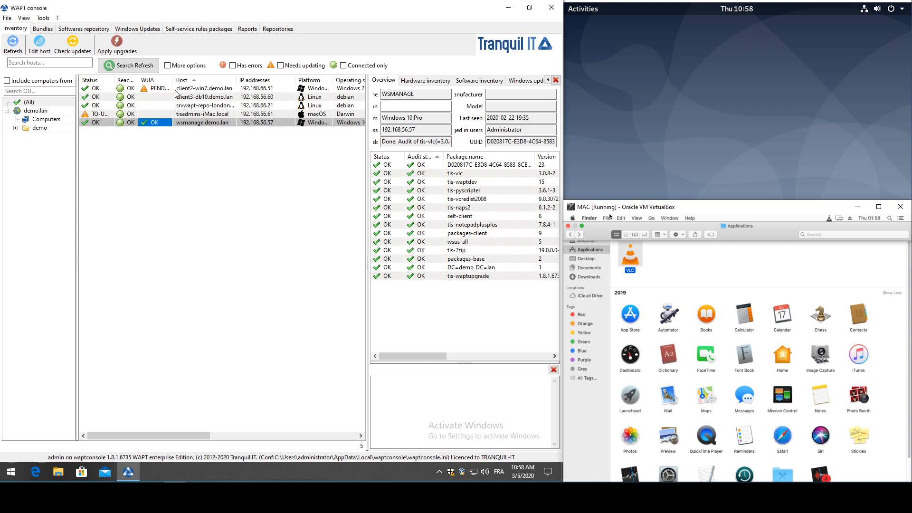
Open the macOS tis-vlc package from the software repository for editing and examine its target_os entry
left_click(95, 29)
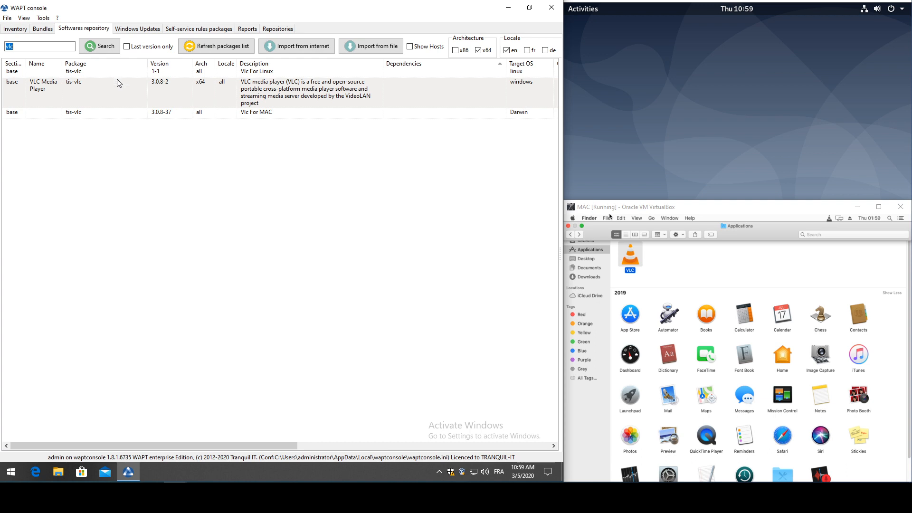
right_click(122, 115)
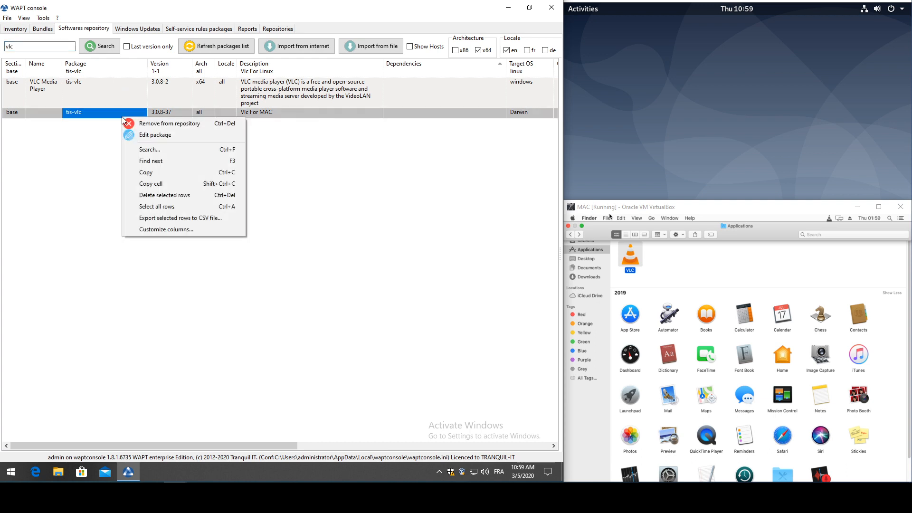
left_click(139, 136)
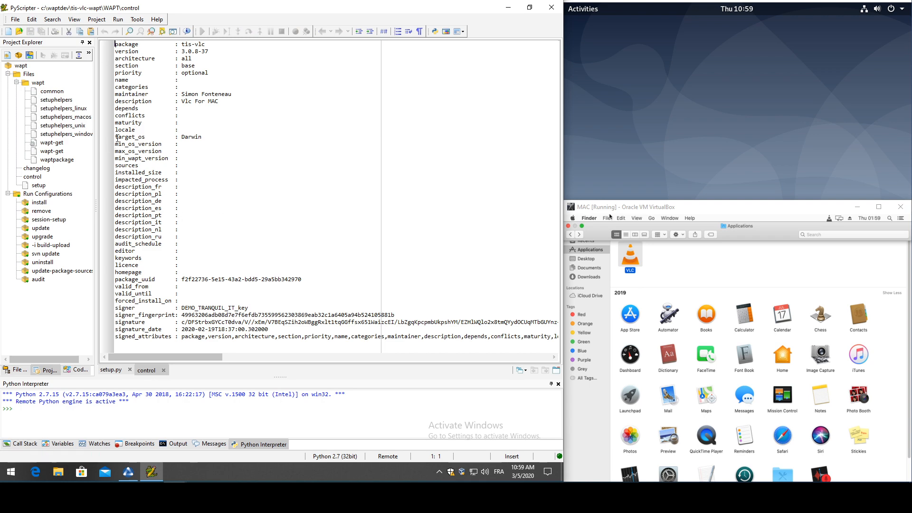
left_click_drag(116, 137, 179, 138)
left_click(209, 159)
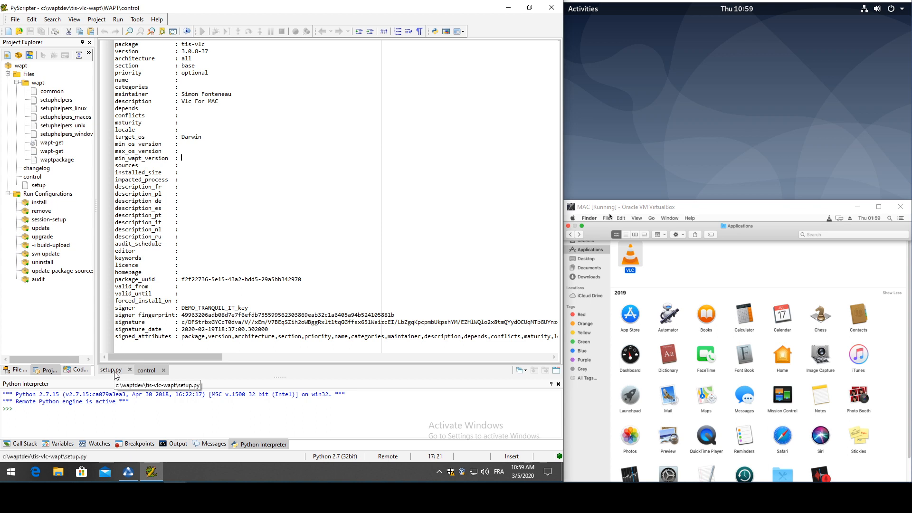
Examine the install, uninstall and audit functions in the macOS package's setup.py
left_click(114, 370)
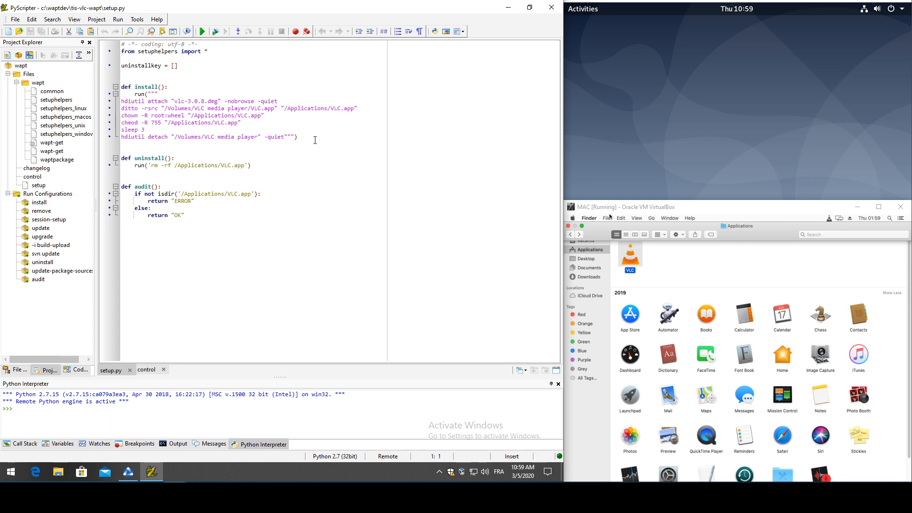
left_click_drag(319, 136, 135, 94)
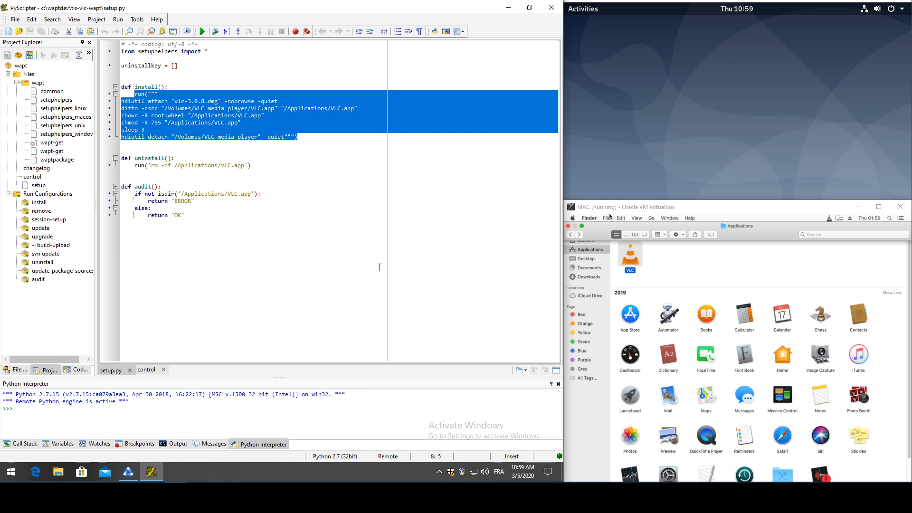
left_click(207, 214)
left_click_drag(203, 213, 131, 158)
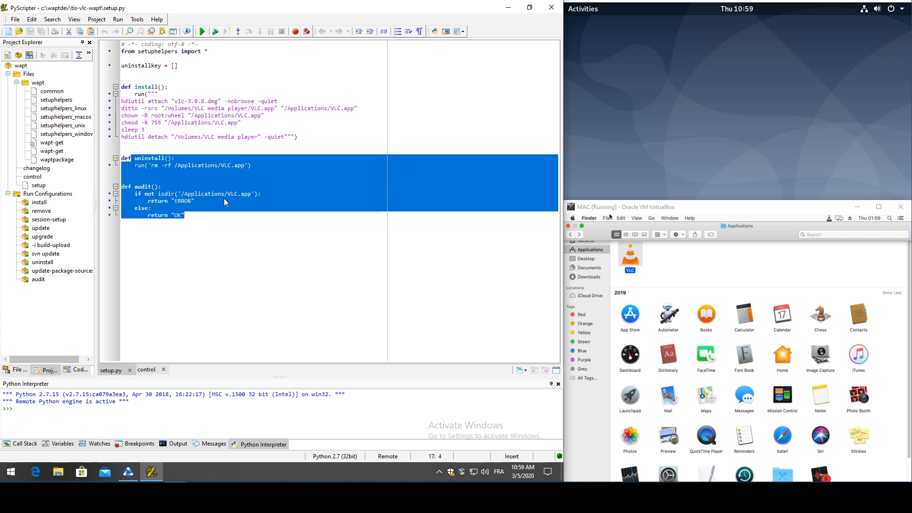
left_click(306, 246)
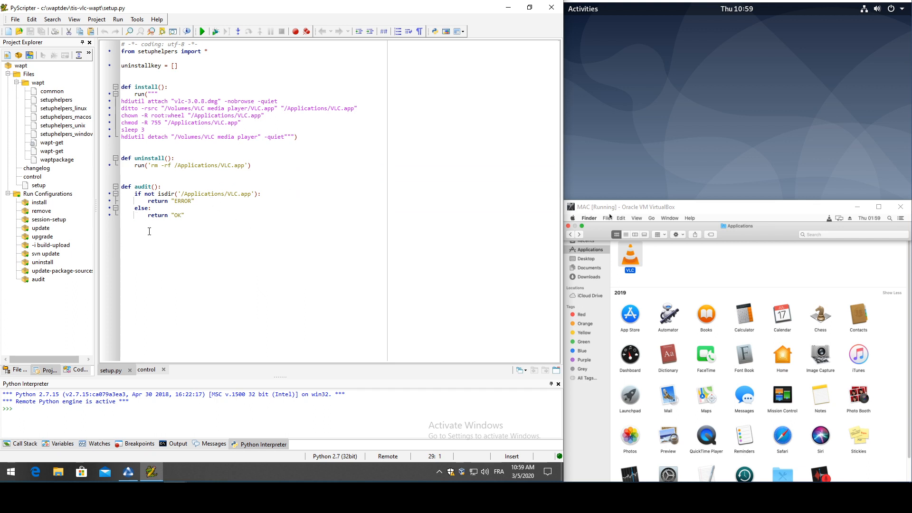
Return to the WAPT console, open the Linux tis-vlc package for editing and examine its target_os entry
left_click(132, 478)
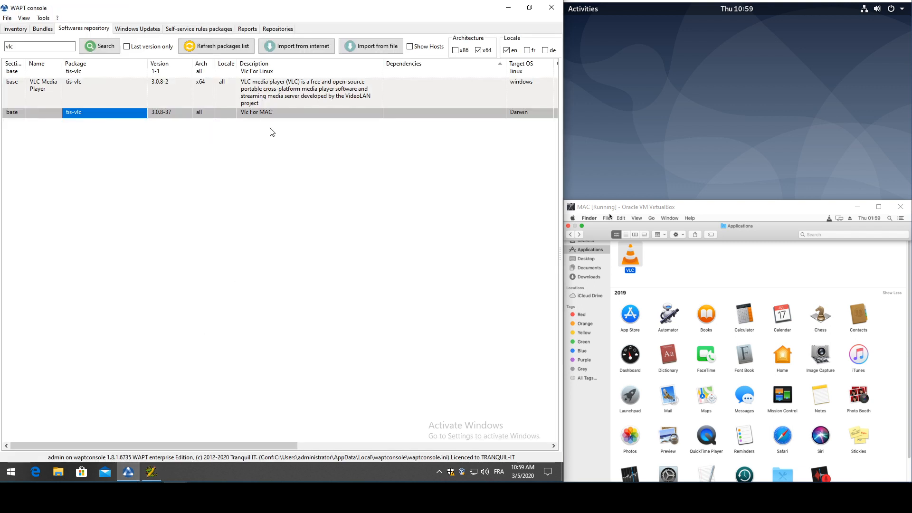
right_click(255, 72)
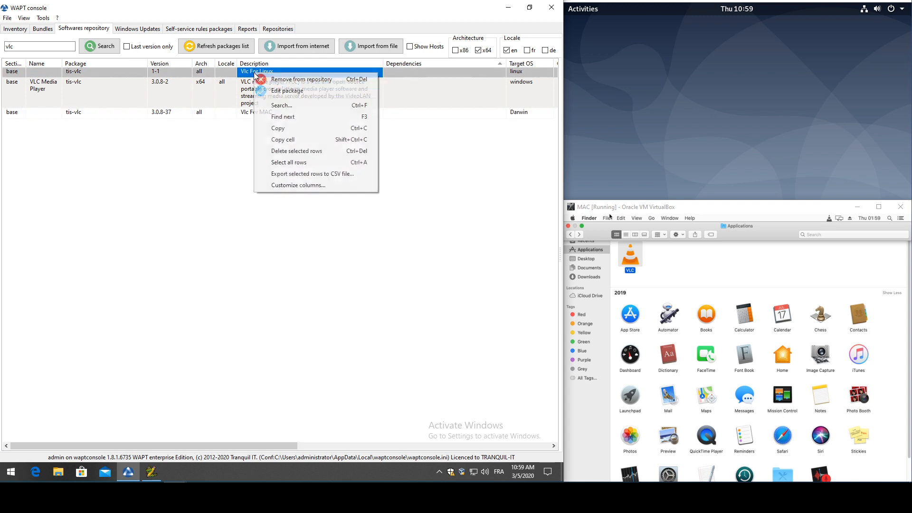
left_click(270, 91)
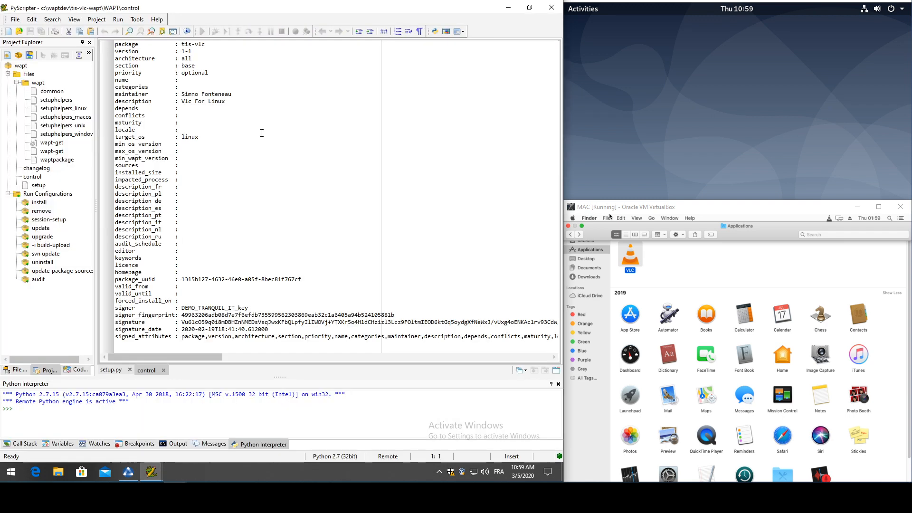
triple_click(164, 138)
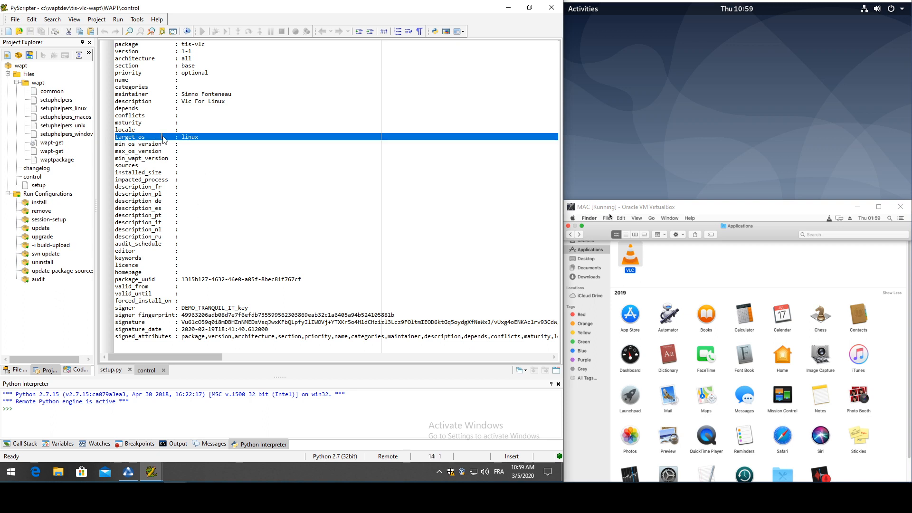
Examine the install and uninstall functions in the Linux tis-vlc package's setup.py
left_click(163, 138)
left_click(120, 374)
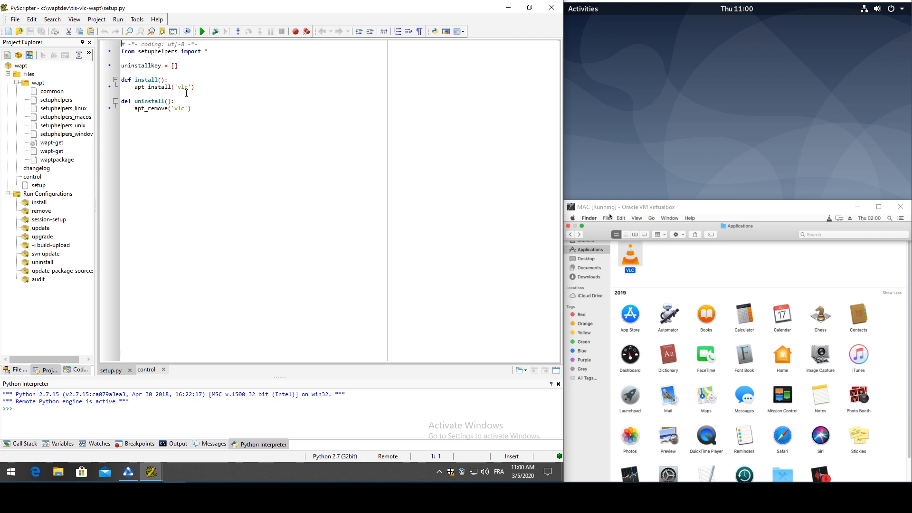
left_click_drag(201, 89, 86, 82)
key("shift+Up")
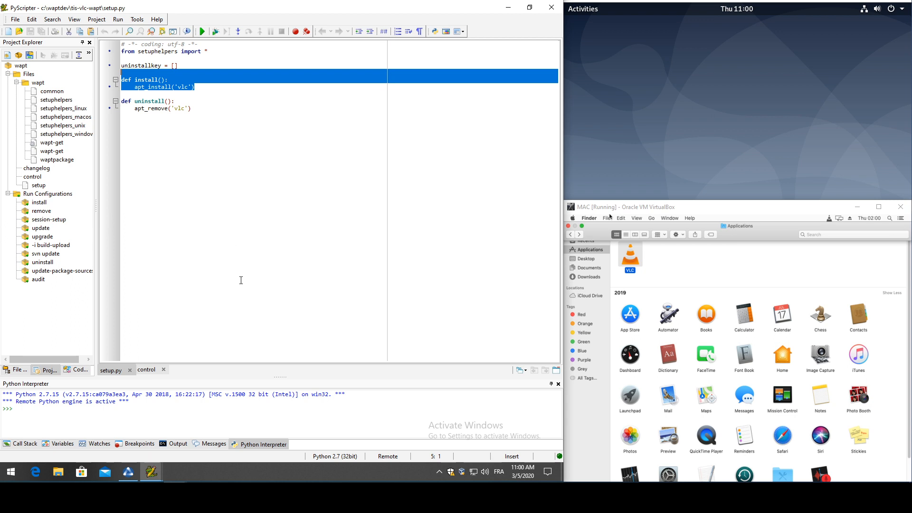
left_click(267, 238)
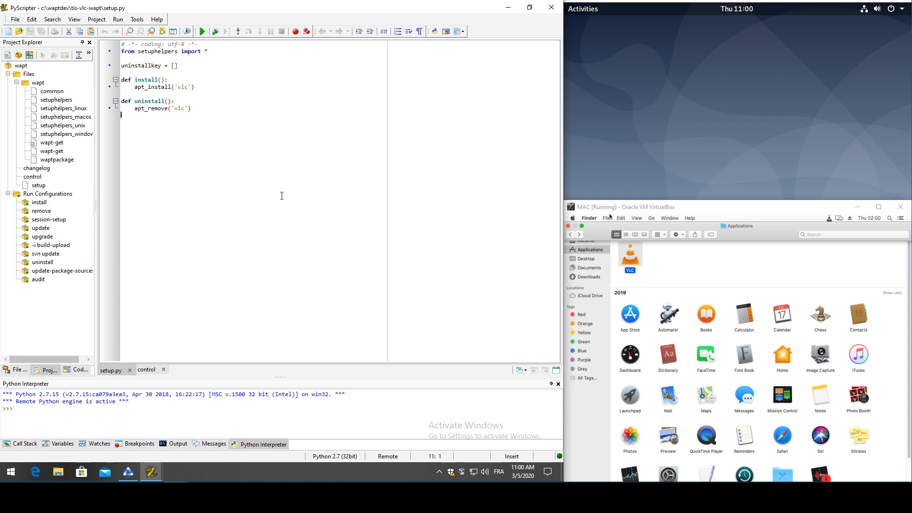
key("shift+Up")
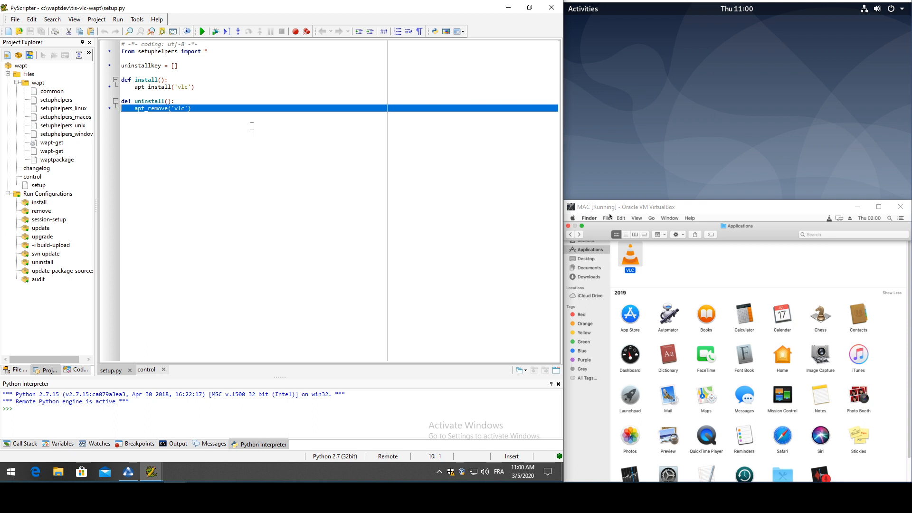
Return to the WAPT console and search the software repository for vscode
left_click(136, 469)
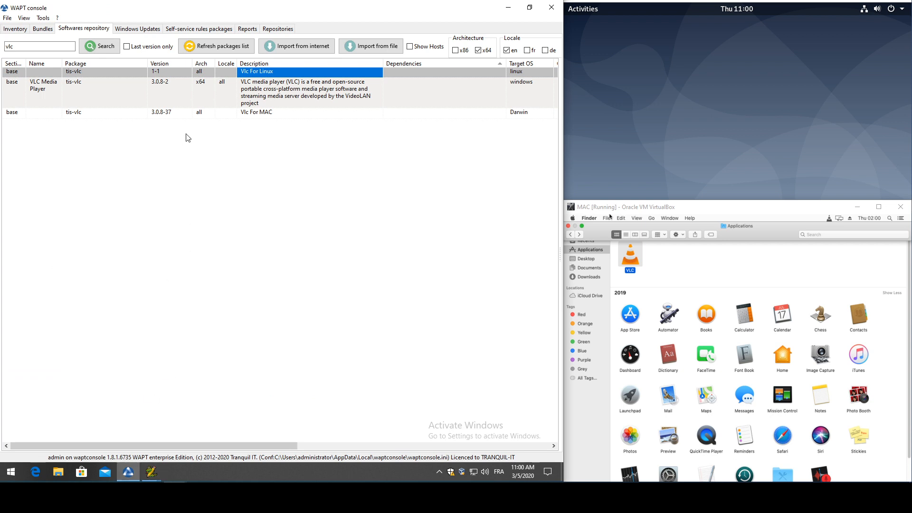
left_click_drag(21, 46, 3, 48)
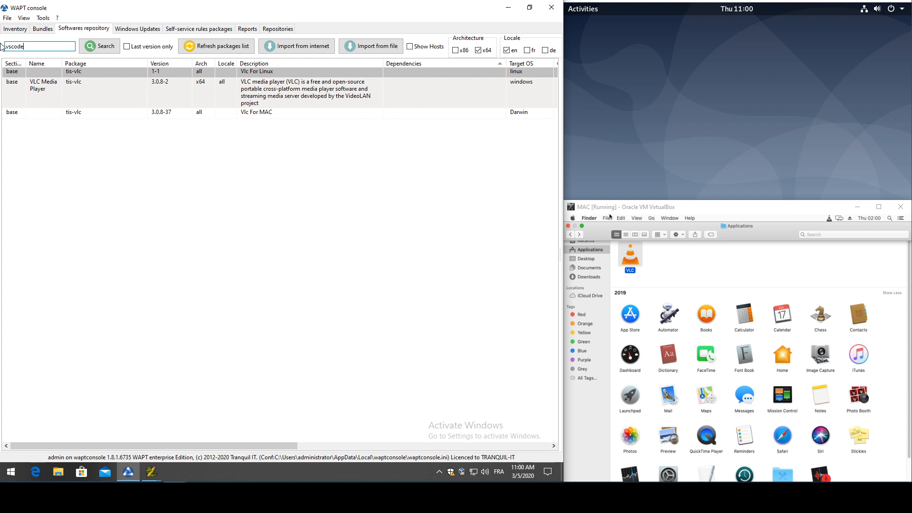
key("Return")
double_click(1, 45)
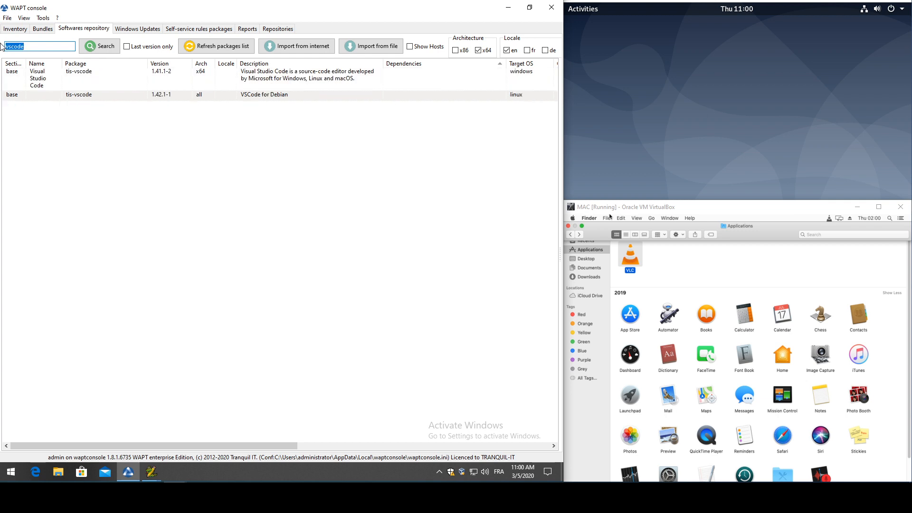
Open the VSCode for Debian package for editing and examine the dpkg_install call in its setup.py
right_click(174, 97)
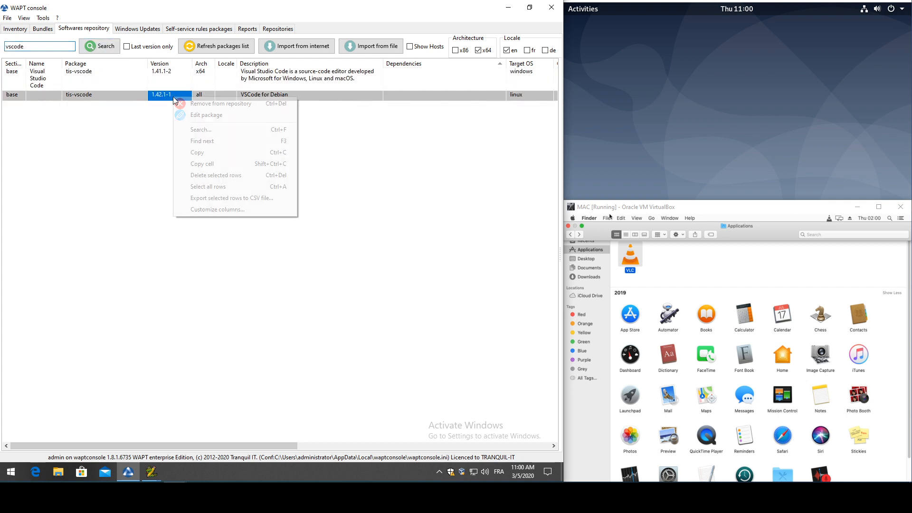
left_click(206, 115)
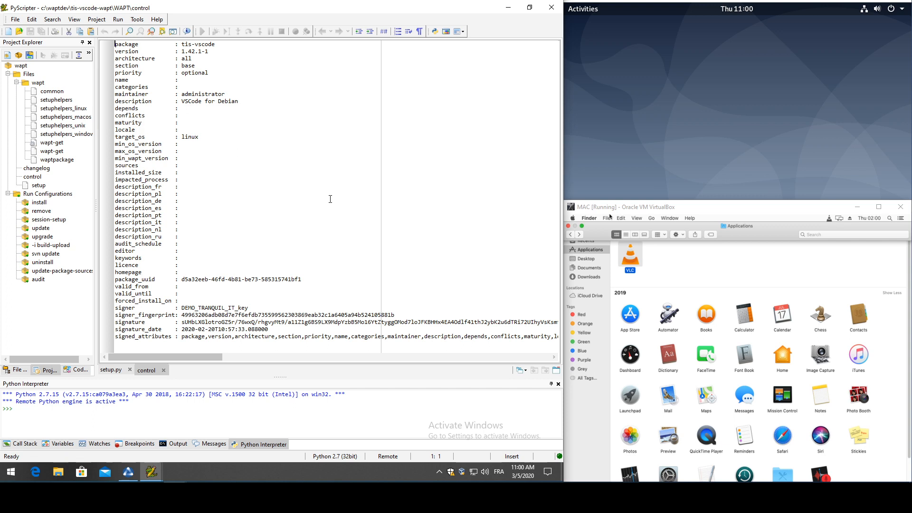
left_click(111, 369)
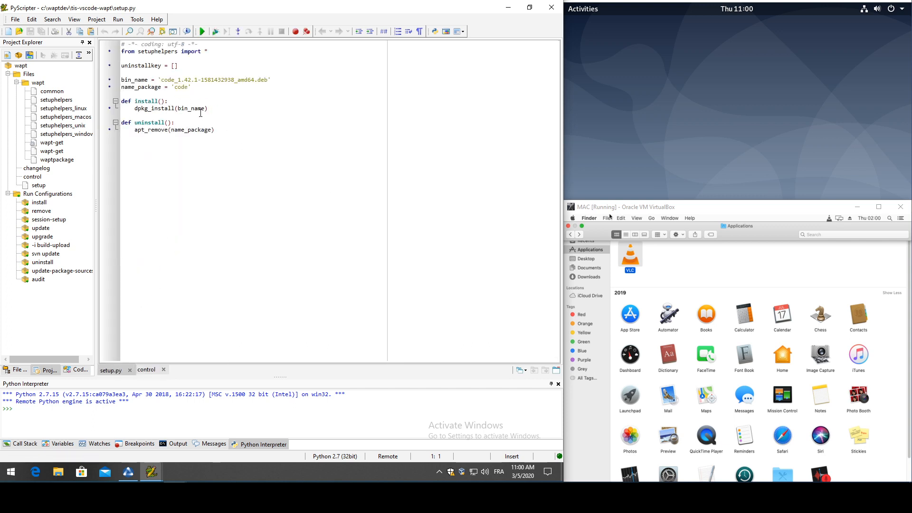
left_click_drag(135, 110, 231, 107)
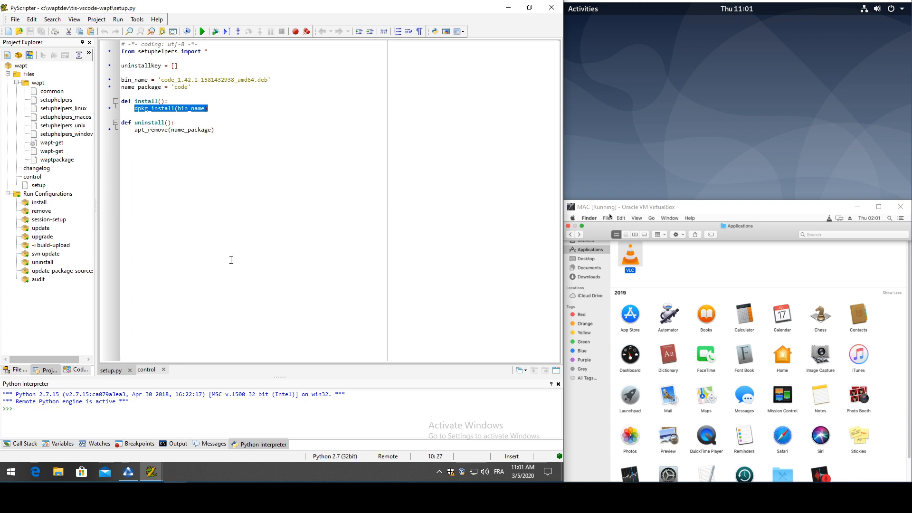
In the WAPT console inventory, add the tis-vscode package to host client3-db10.demo.lan, then save and apply the profile
left_click(130, 473)
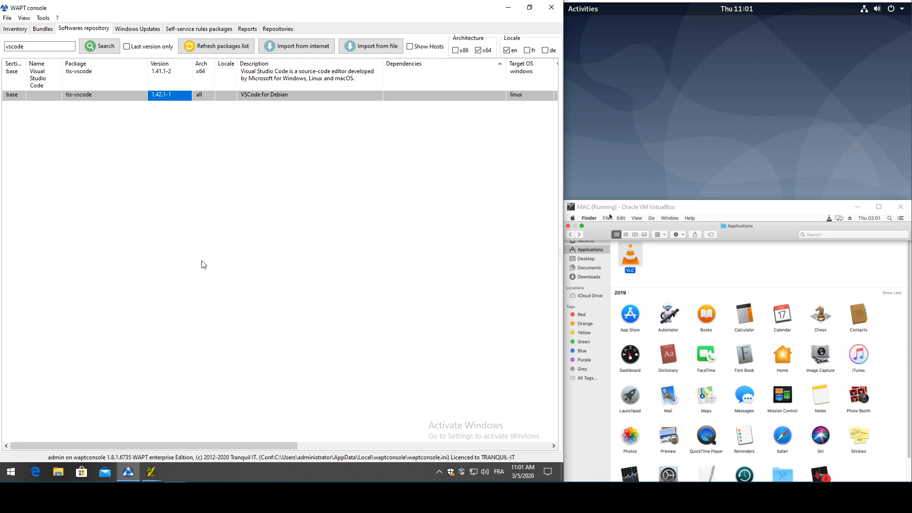
left_click(15, 28)
double_click(252, 98)
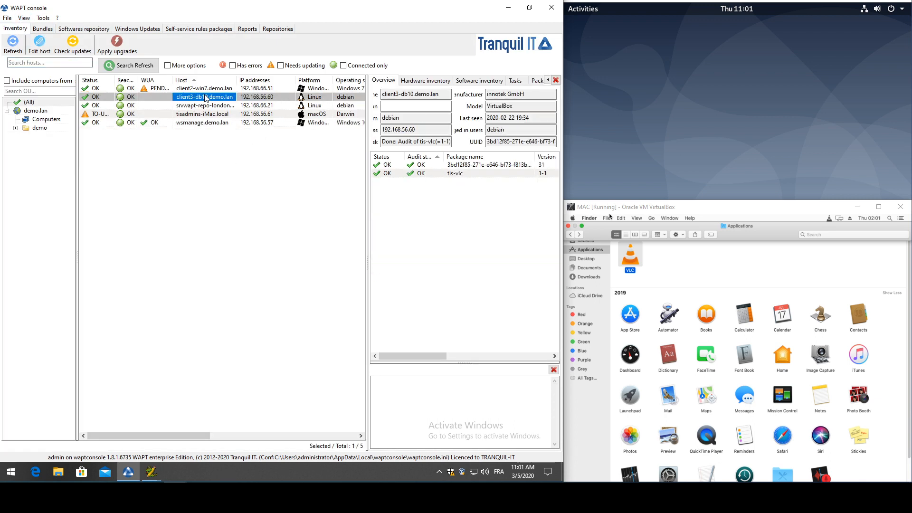
left_click_drag(410, 295, 281, 220)
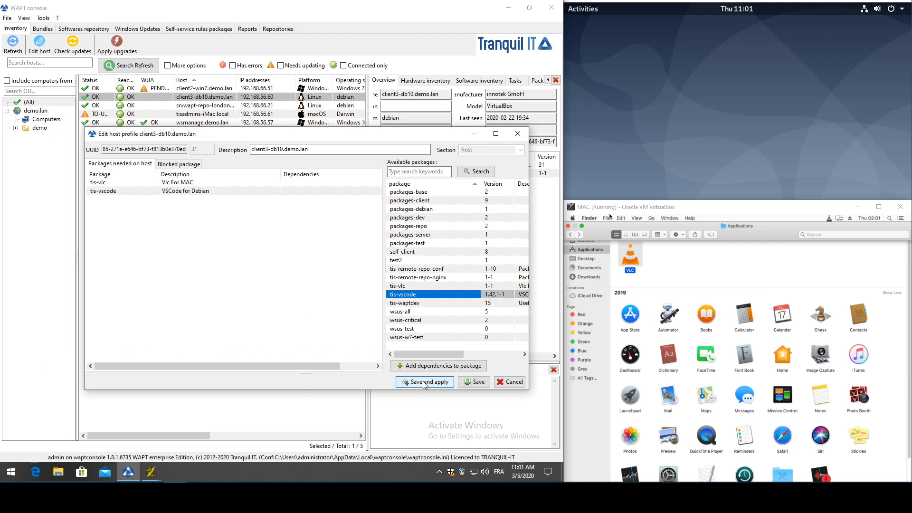
left_click(424, 382)
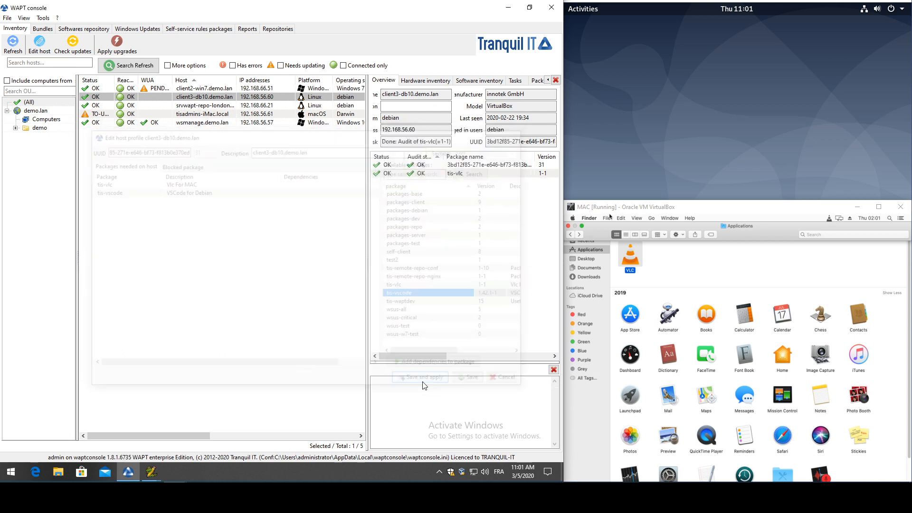
left_click(345, 235)
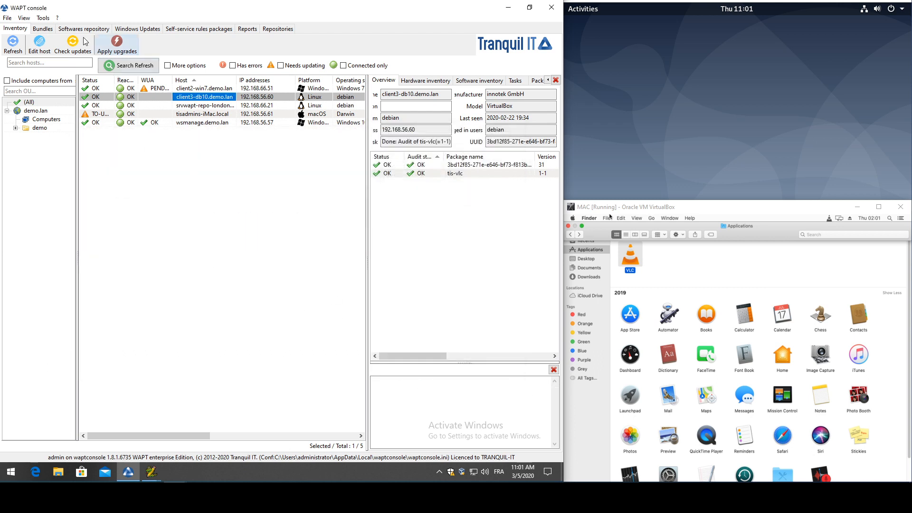
Refresh the inventory and check the tis-vscode installation status and running task on client3-db10.demo.lan
left_click(21, 50)
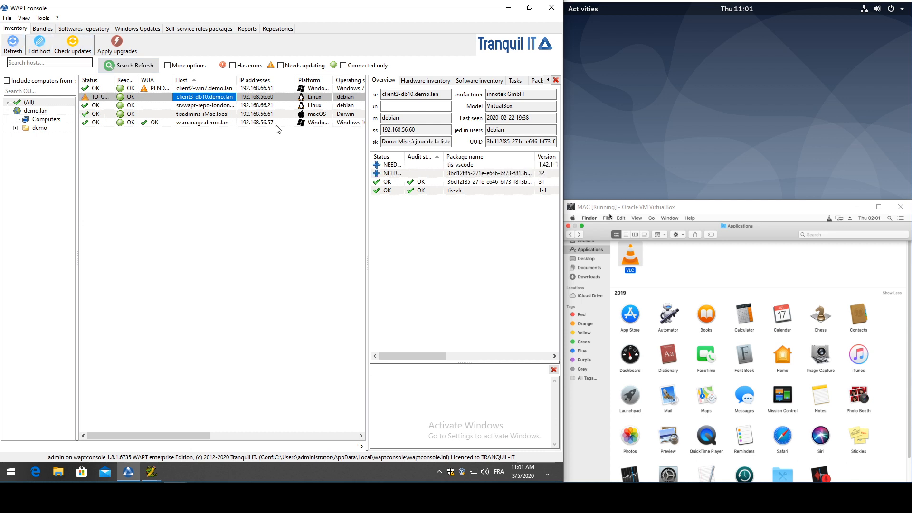
left_click(398, 167)
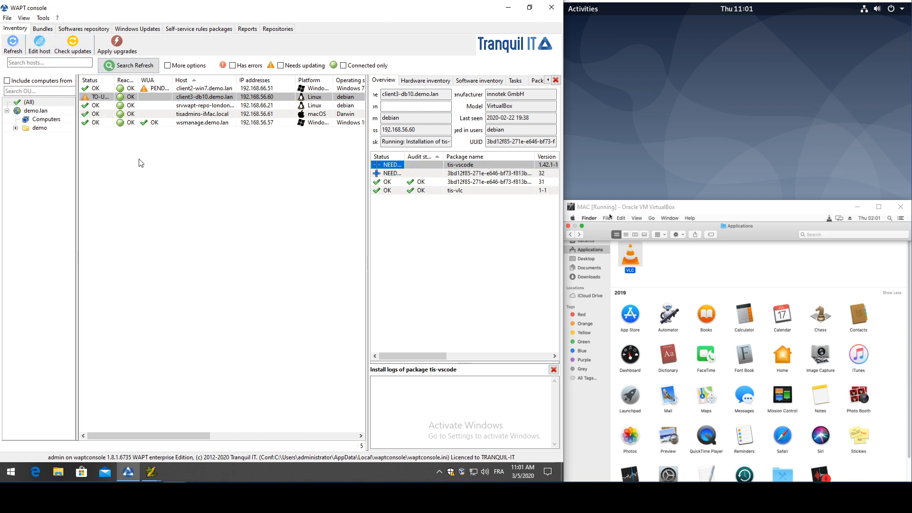
left_click_drag(383, 141, 437, 144)
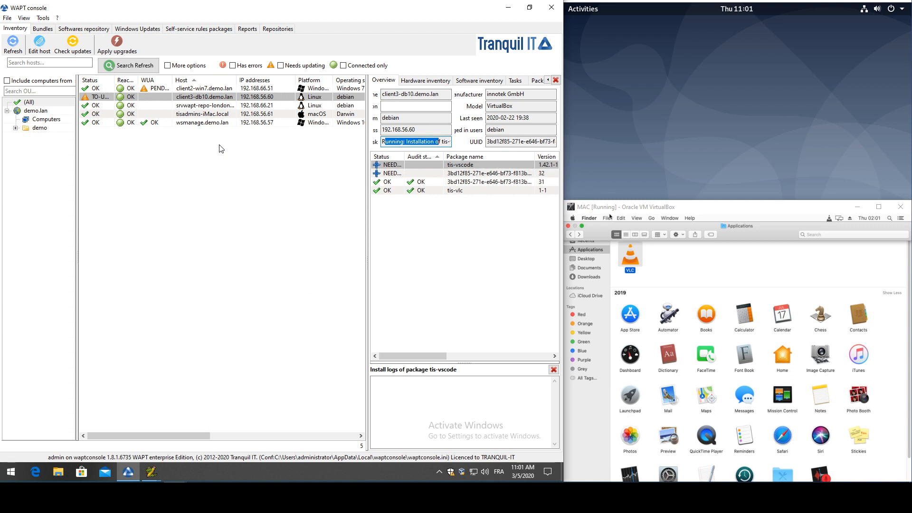
left_click(19, 52)
Search the Debian machine's applications for "vs" to locate Visual Studio Code
left_click(626, 69)
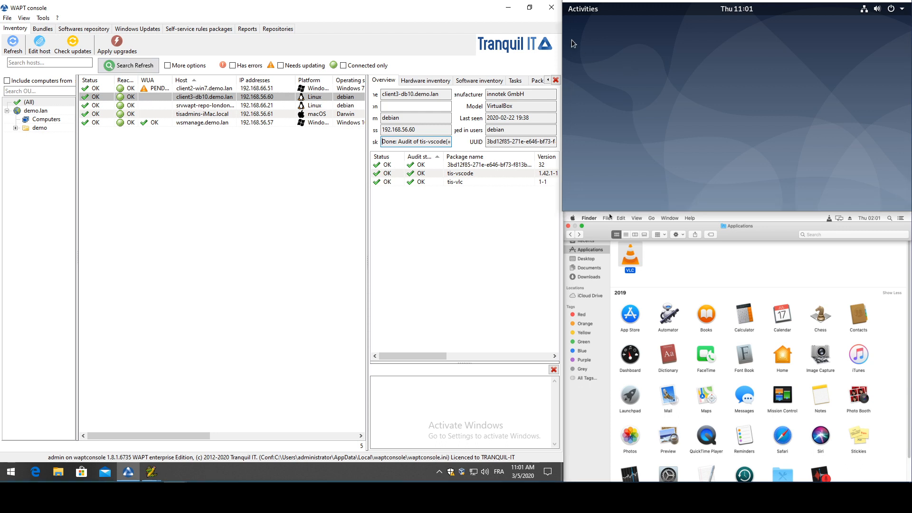
left_click(589, 11)
type("vlc")
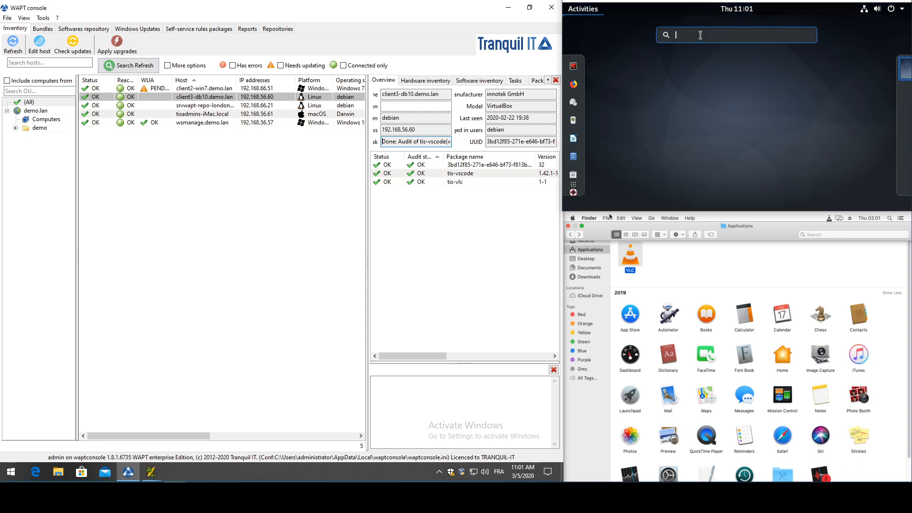
key("BackSpace")
key("BackSpace")
type("s")
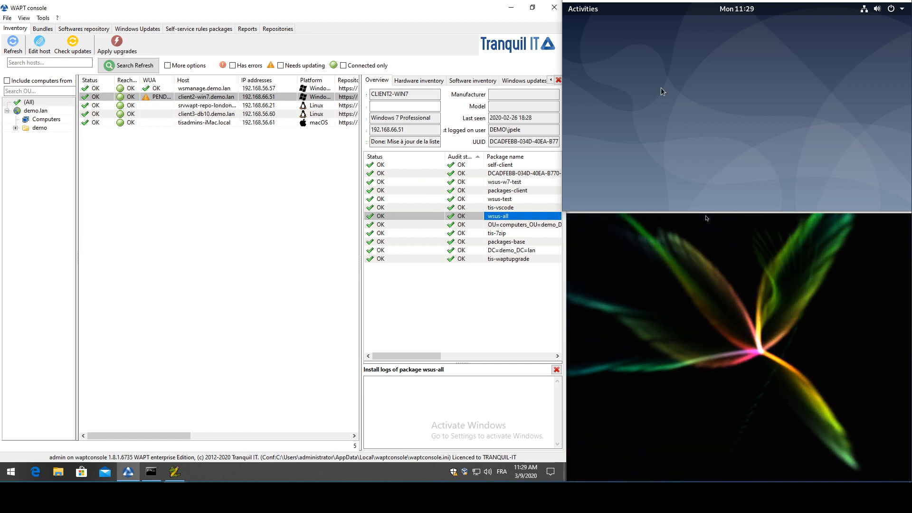
Launch Terminator on the Debian machine, run "wapt-get edit tis-vlc", and open the package's control file in Visual Studio Code
left_click(590, 11)
left_click(574, 65)
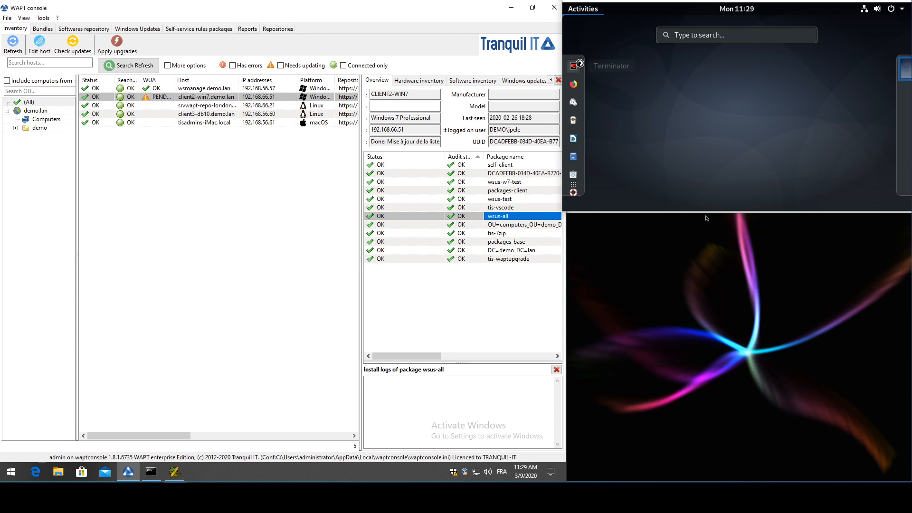
type("wapt-get edit tis-vlc")
key("Return")
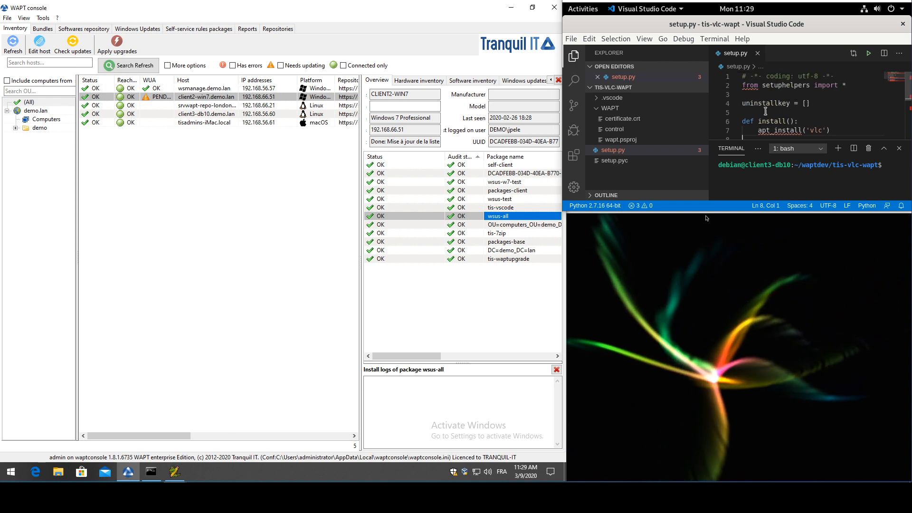
left_click(614, 129)
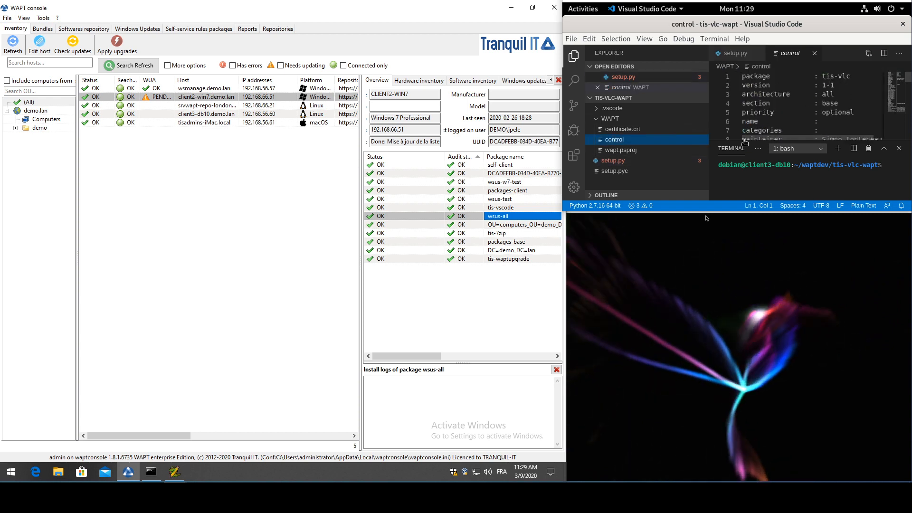
Review the WAPT run configurations, run "WAPT: install" for the tis-vlc package, and enter the sudo password
key("ctrl+shift+d")
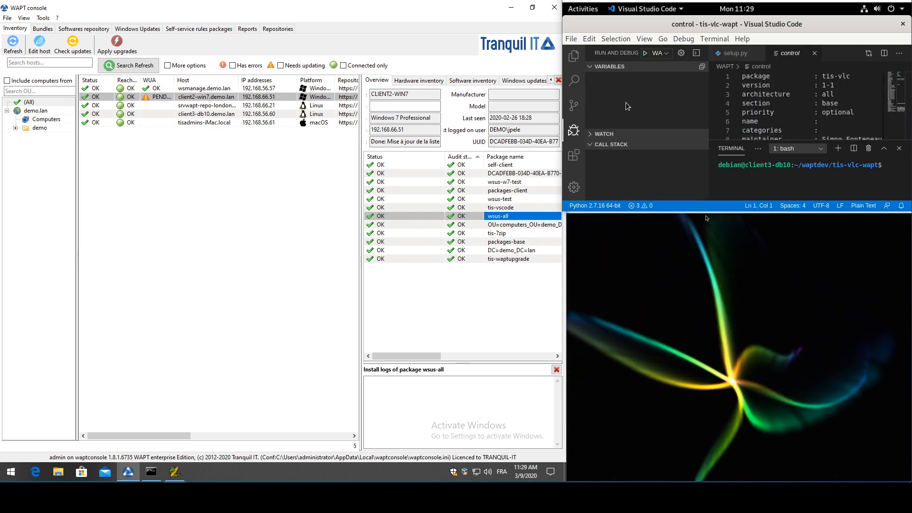
left_click(659, 53)
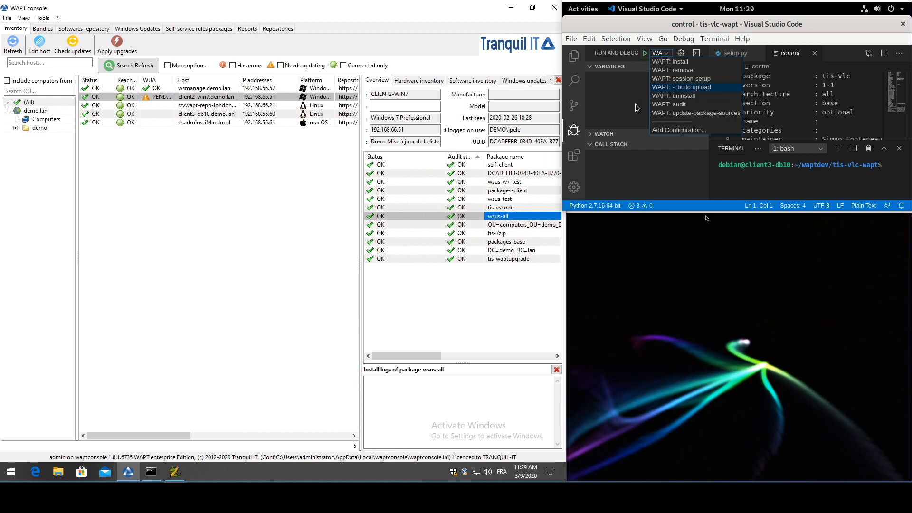
left_click(645, 52)
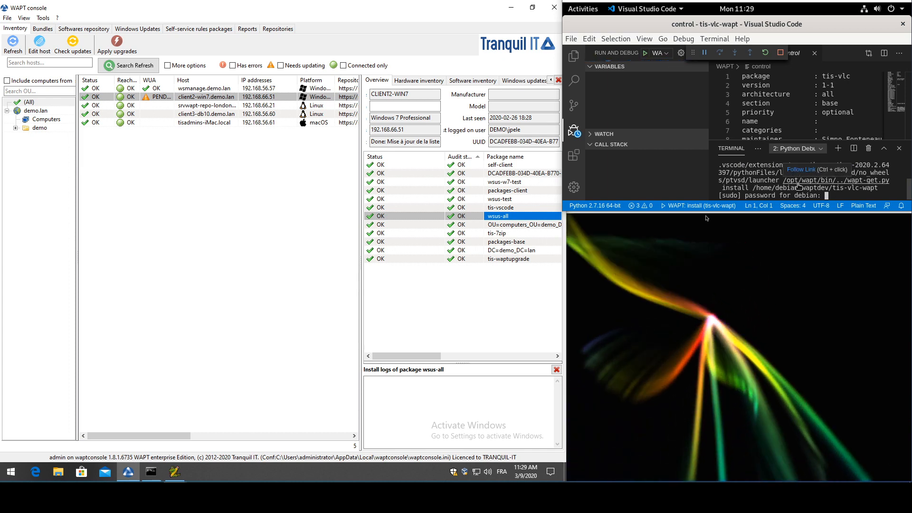
key("Return")
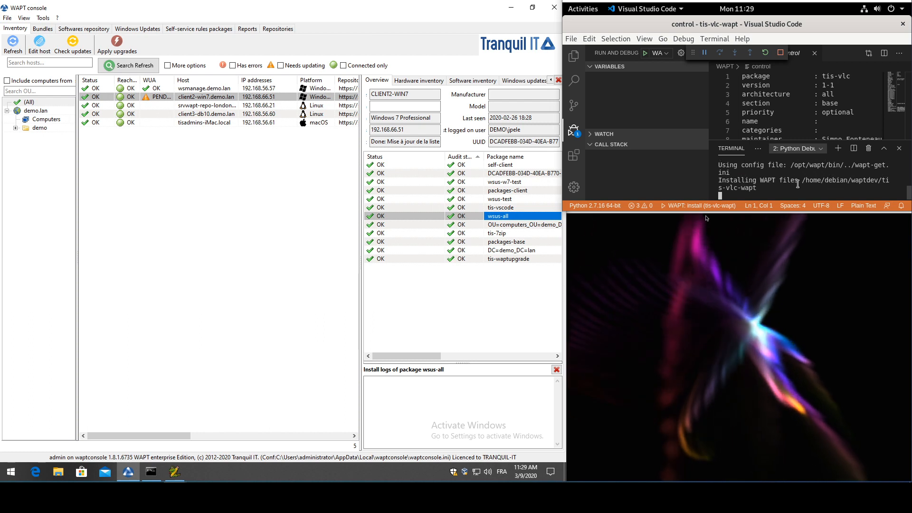